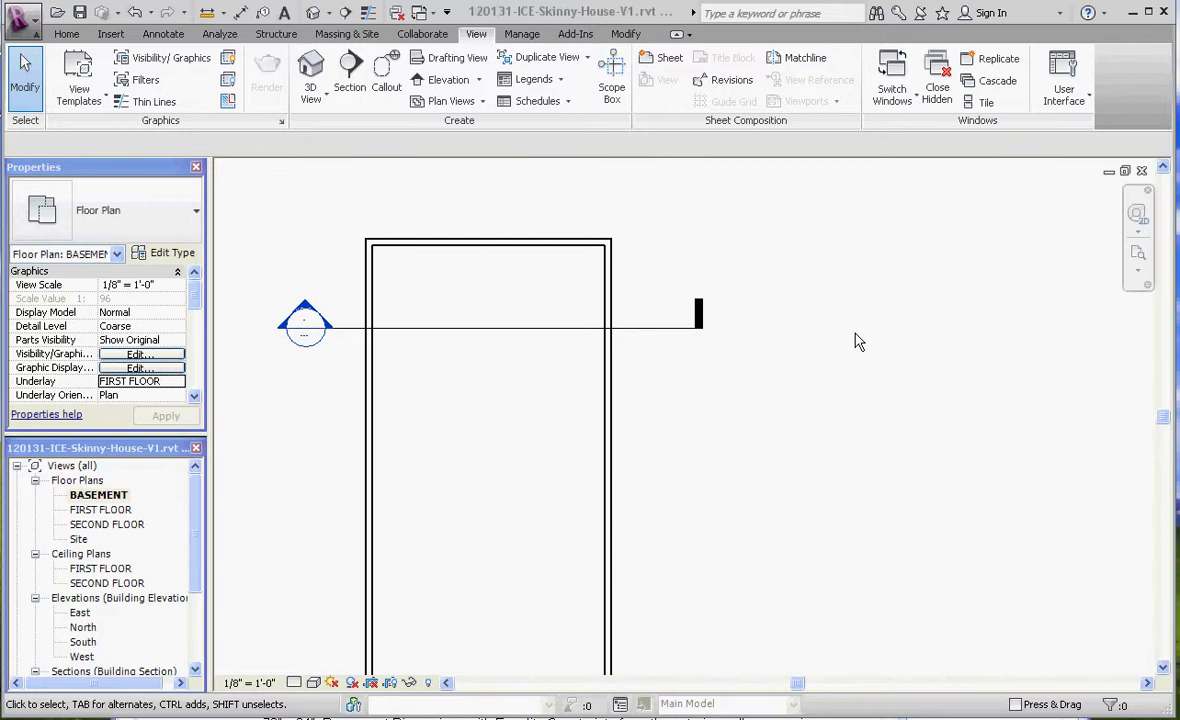
# - Open Section 1 at Medium detail and zoom in on the basement wall below the exterior wall
pyautogui.doubleClick(305, 310)
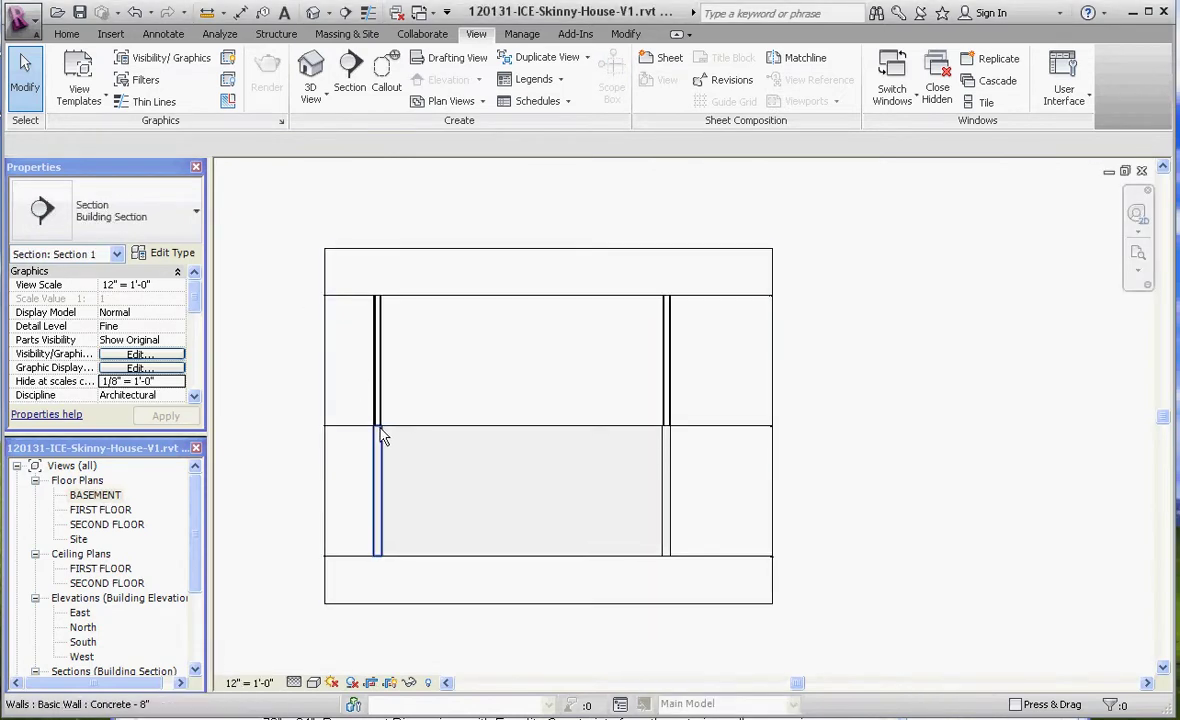
pyautogui.scroll(5, 377, 432)
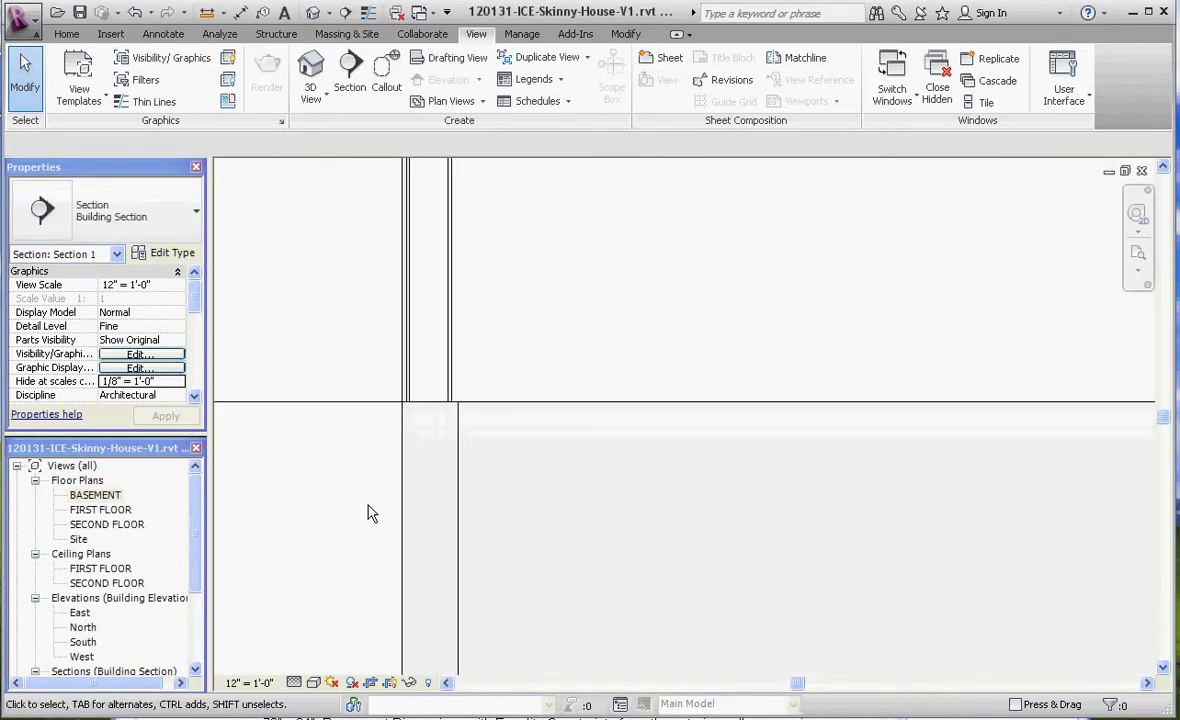
pyautogui.click(294, 682)
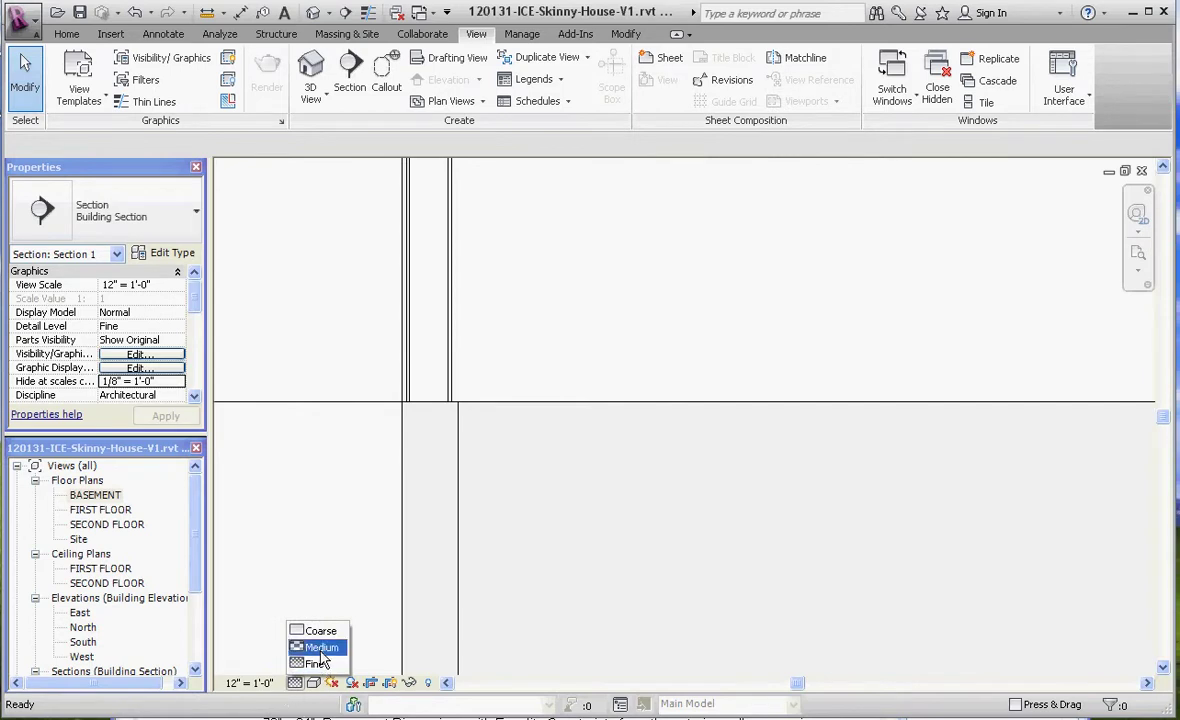
pyautogui.click(320, 648)
pyautogui.scroll(3, 420, 398)
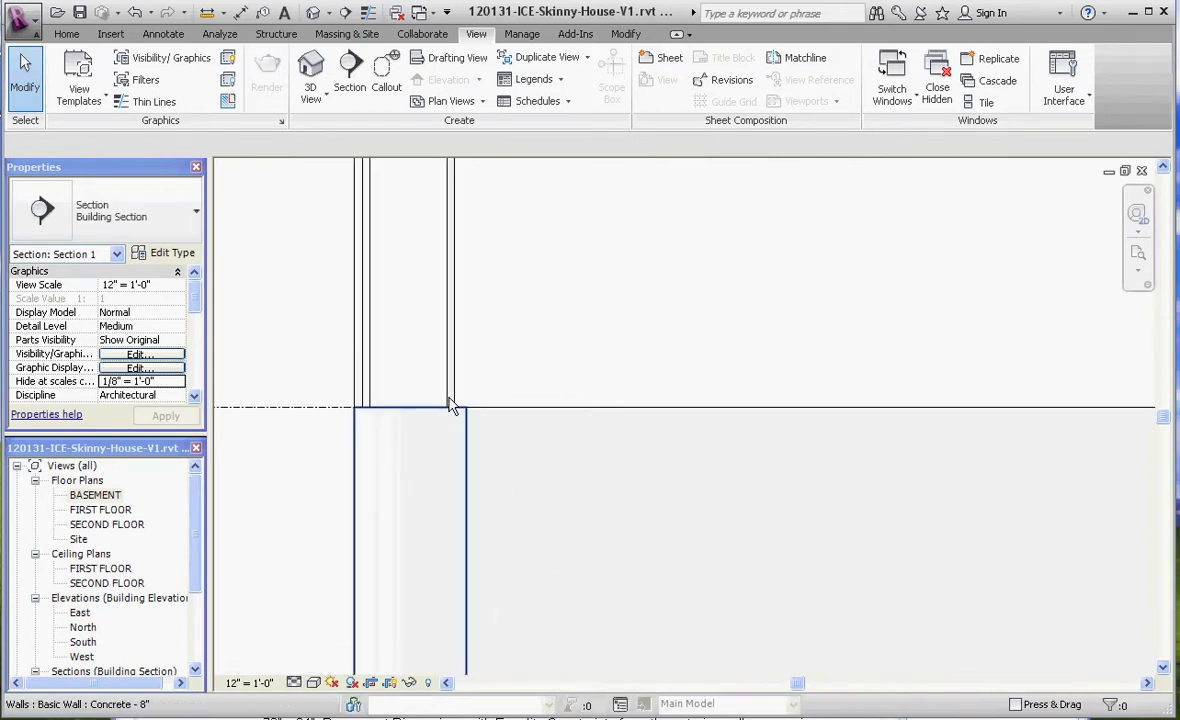
pyautogui.scroll(-2, 455, 366)
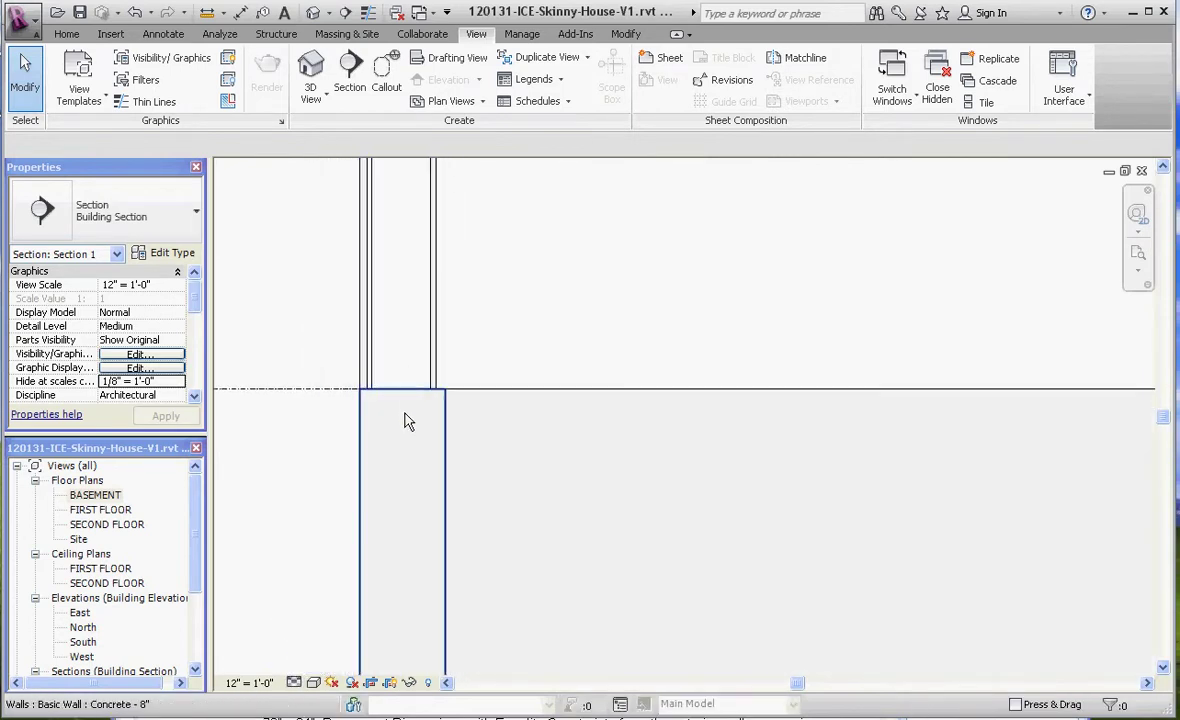
pyautogui.scroll(2, 375, 398)
pyautogui.scroll(-3, 379, 398)
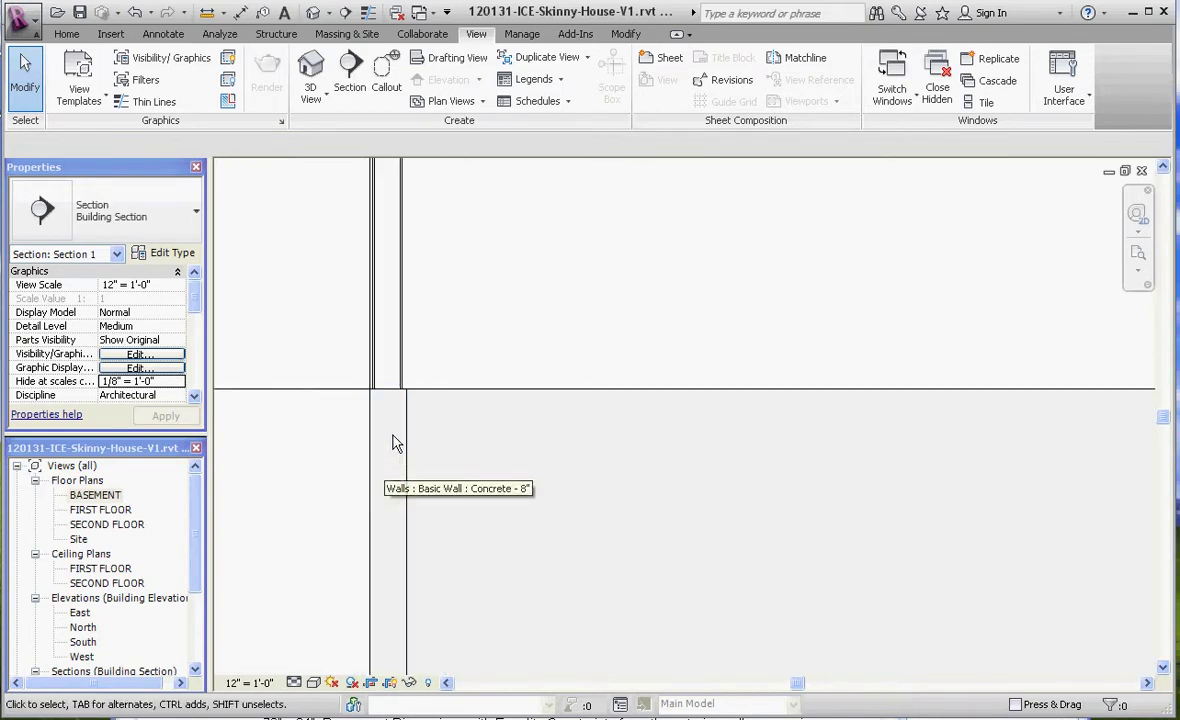
pyautogui.scroll(3, 389, 414)
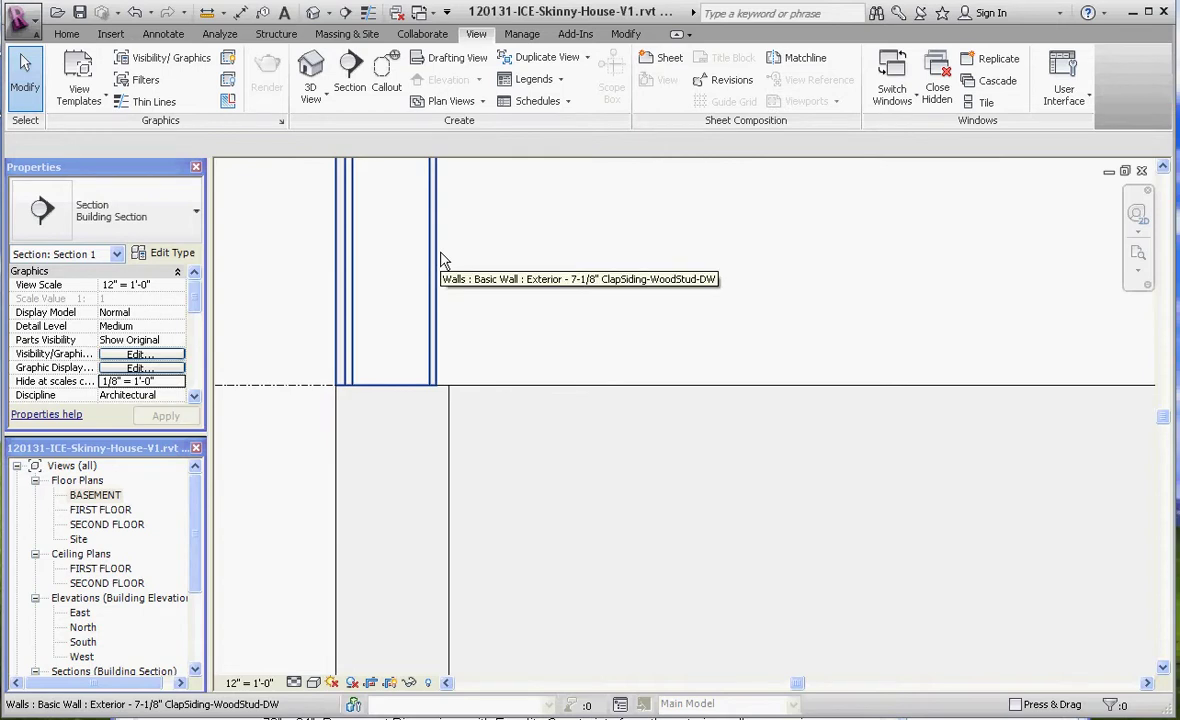
# - Align the left basement Concrete - 8" wall face to the upper wall's core face
pyautogui.click(627, 34)
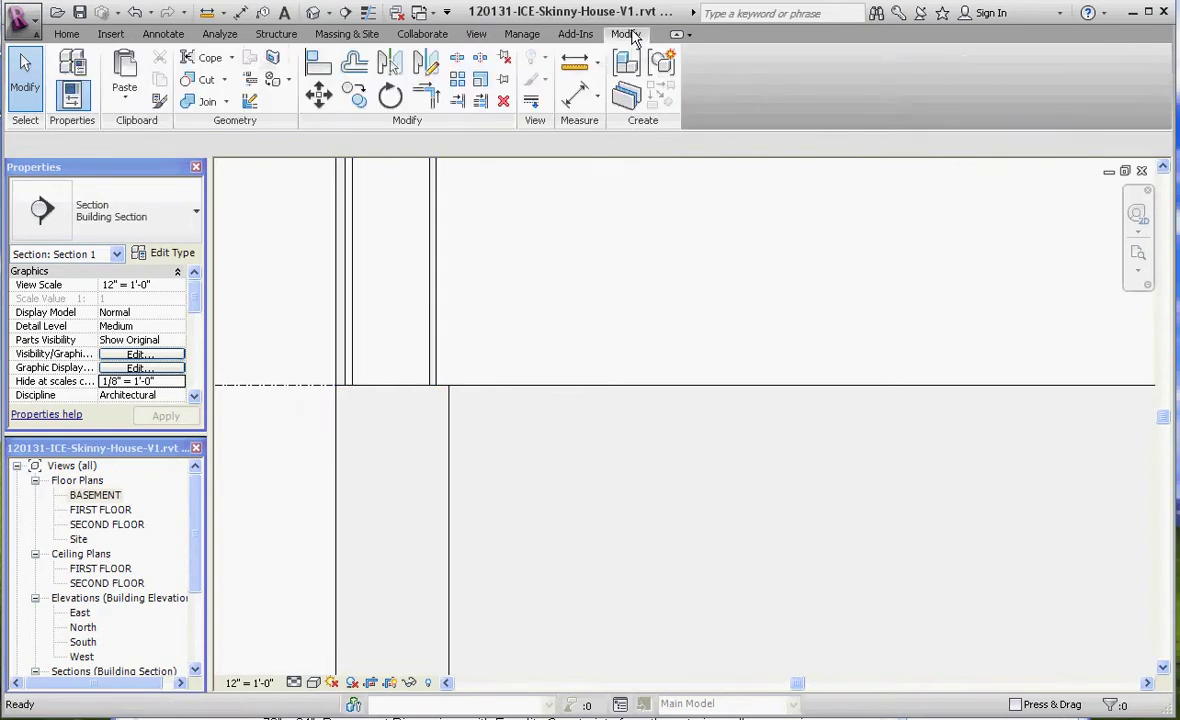
pyautogui.click(319, 70)
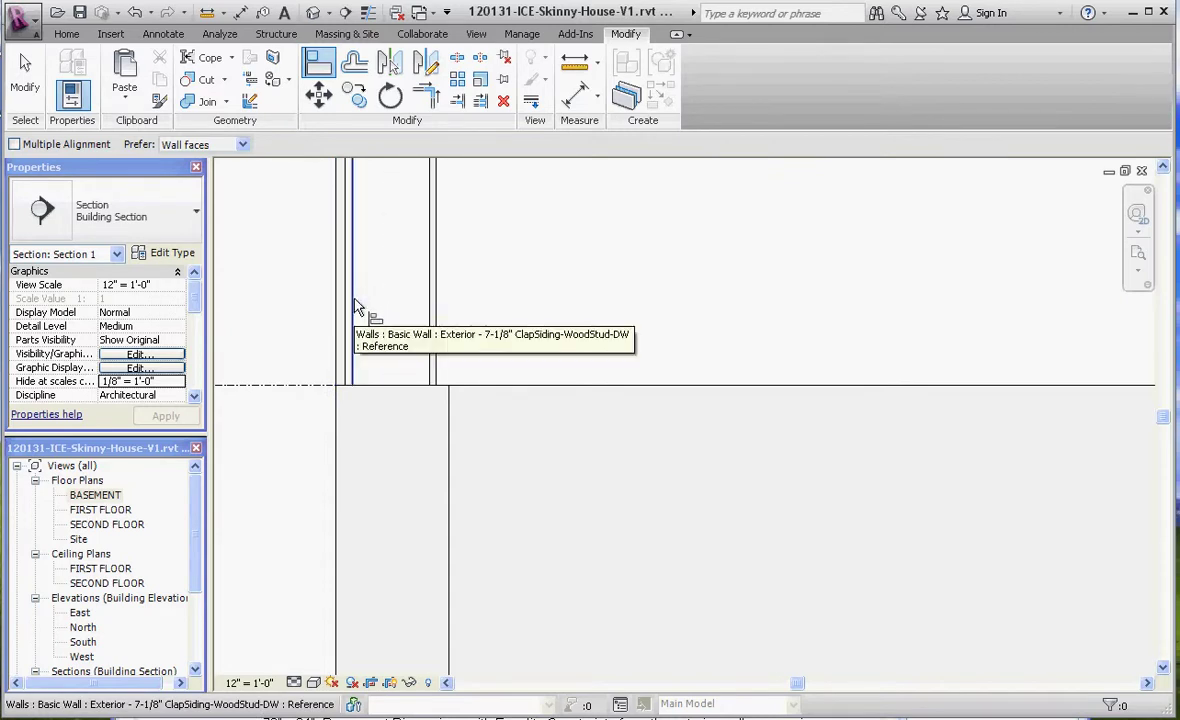
pyautogui.click(357, 306)
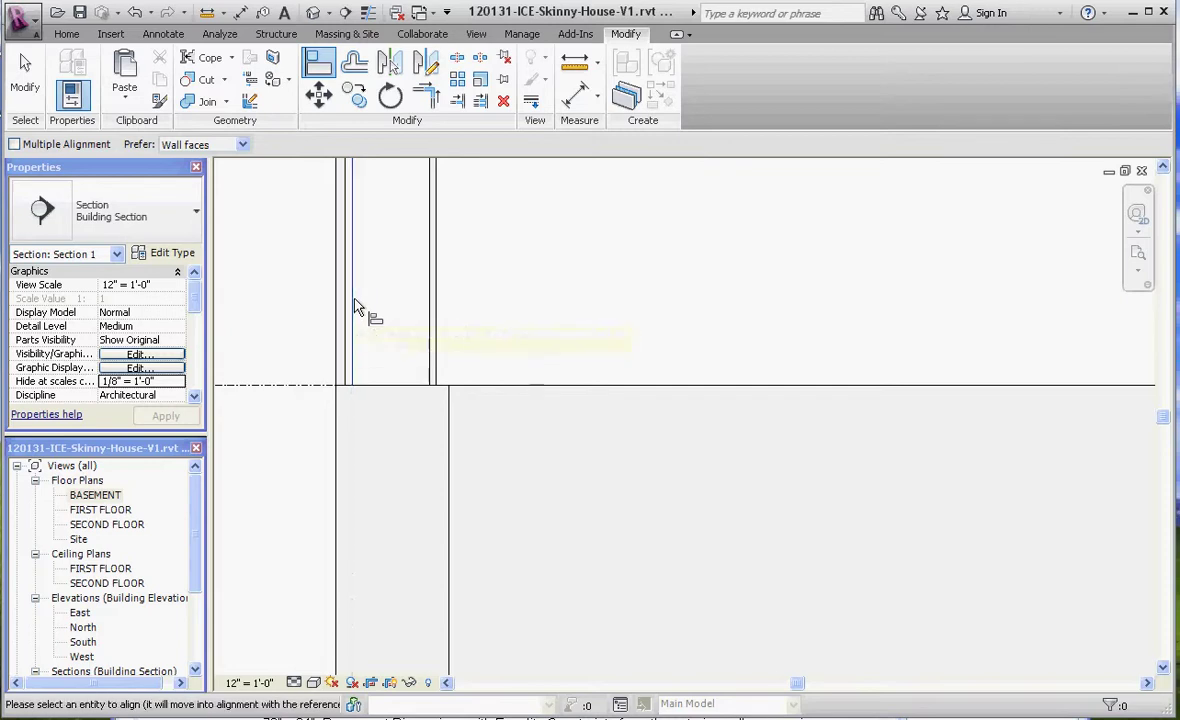
pyautogui.click(340, 456)
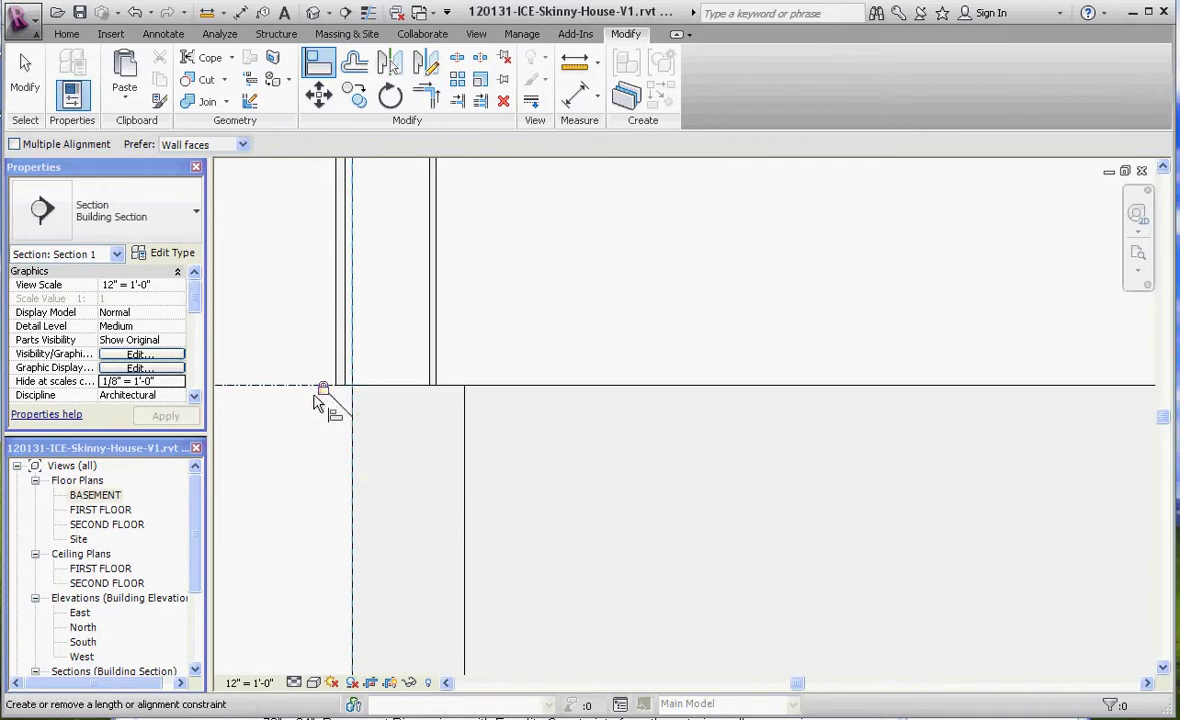
# - Align the right basement Concrete - 8" wall face to the upper exterior wall's core face
pyautogui.scroll(-5, 292, 398)
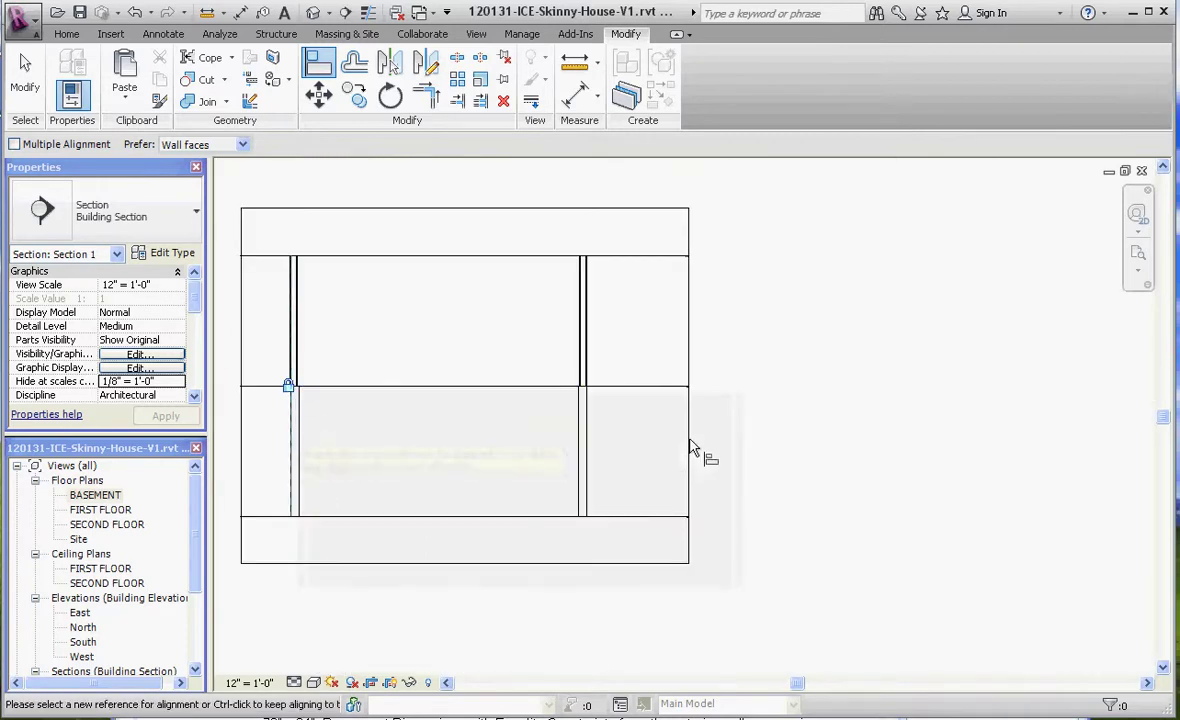
pyautogui.scroll(6, 516, 377)
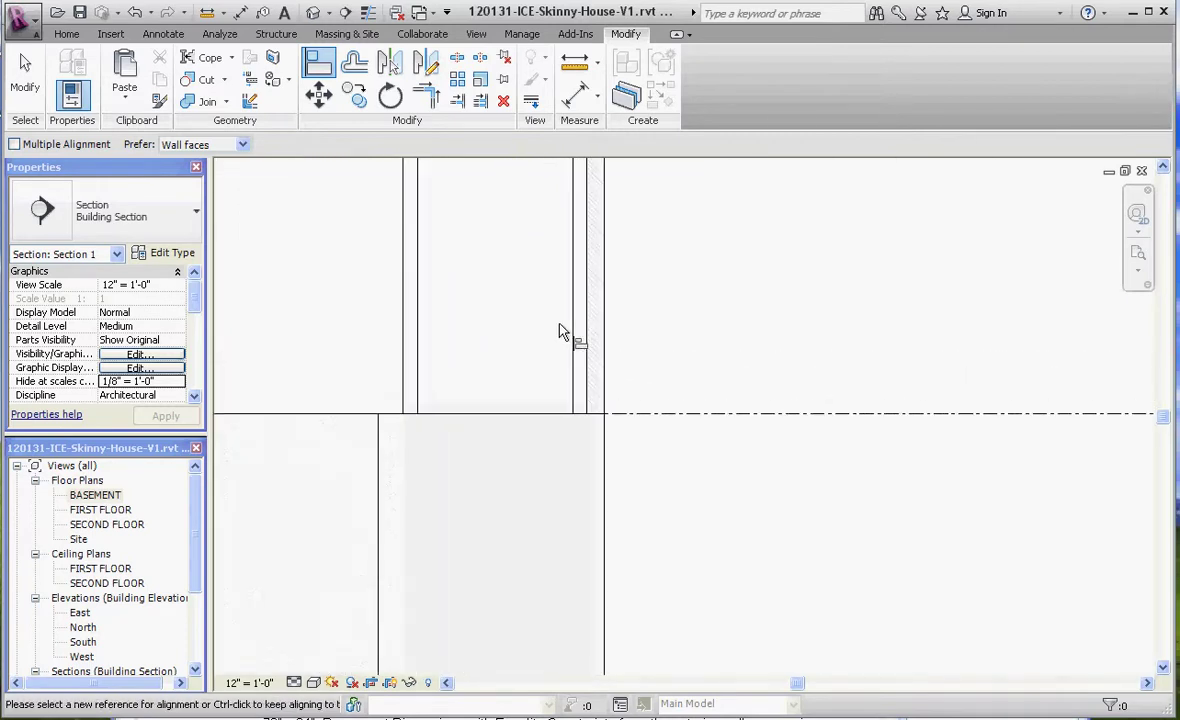
pyautogui.click(577, 337)
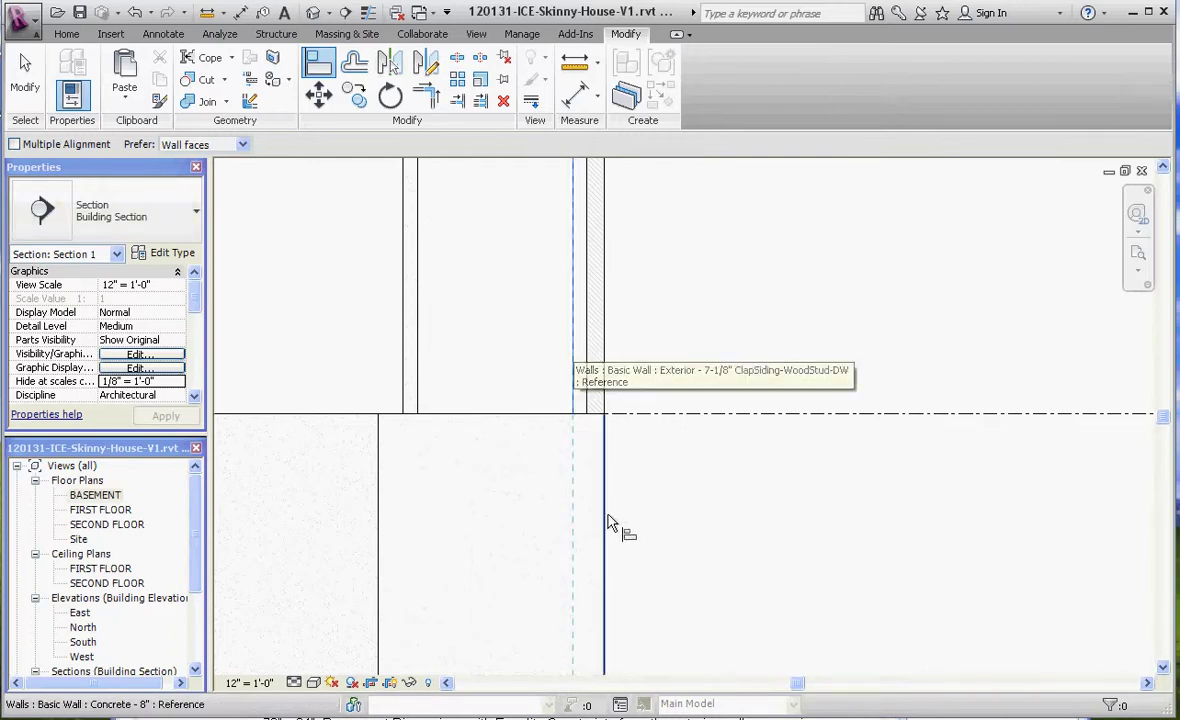
pyautogui.click(607, 520)
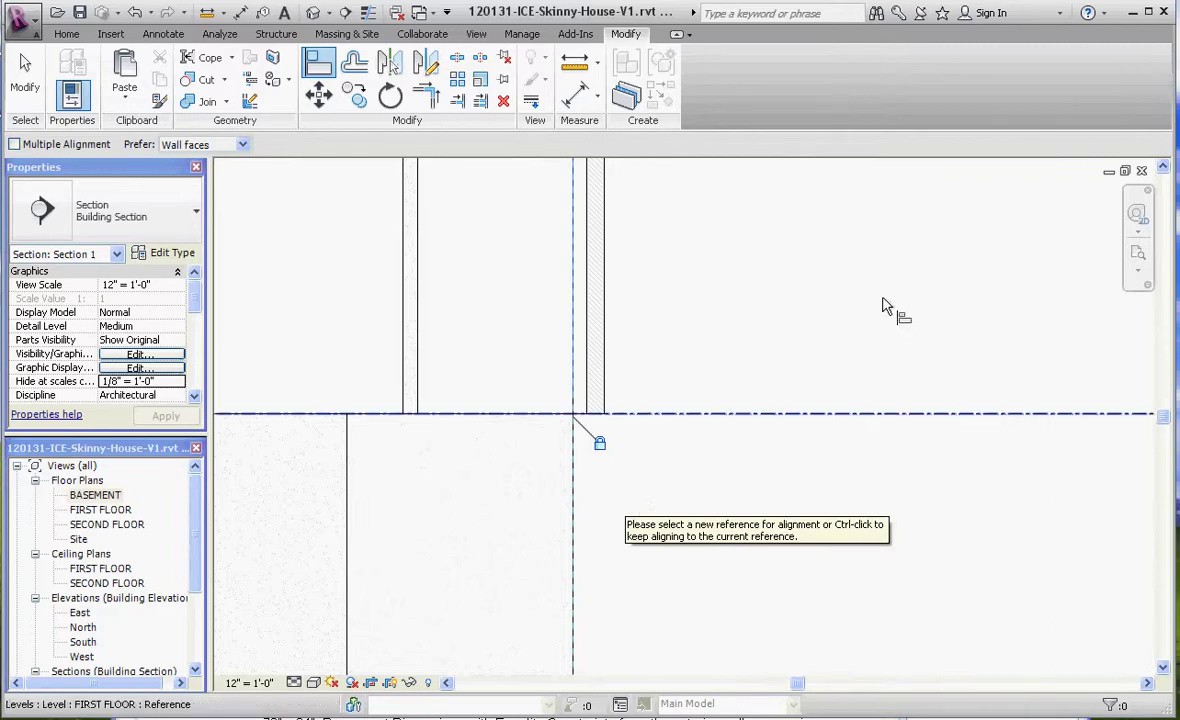
pyautogui.scroll(-2, 500, 368)
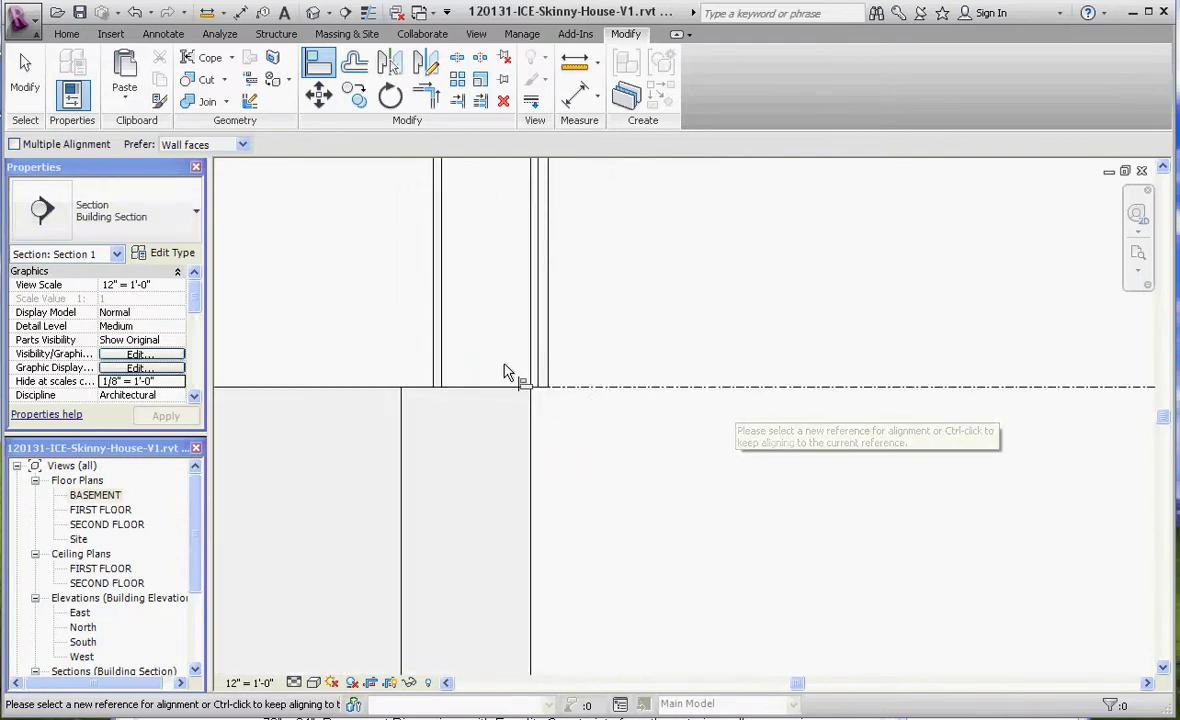
pyautogui.scroll(3, 524, 377)
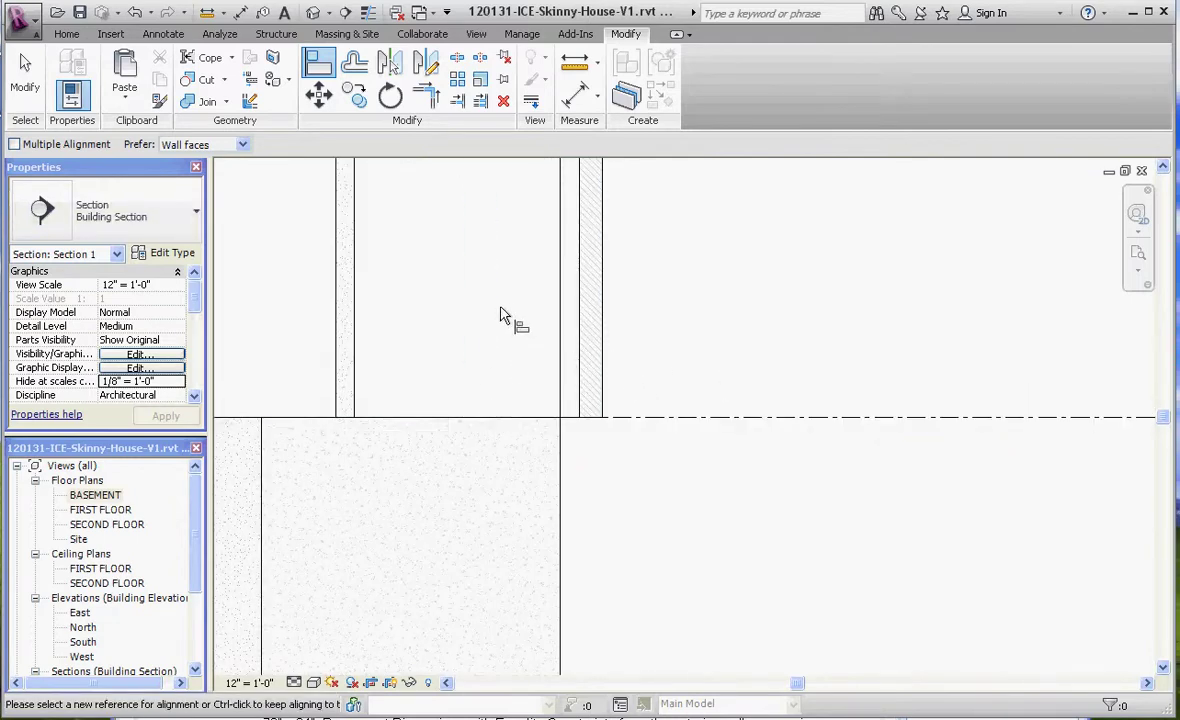
pyautogui.scroll(-3, 503, 315)
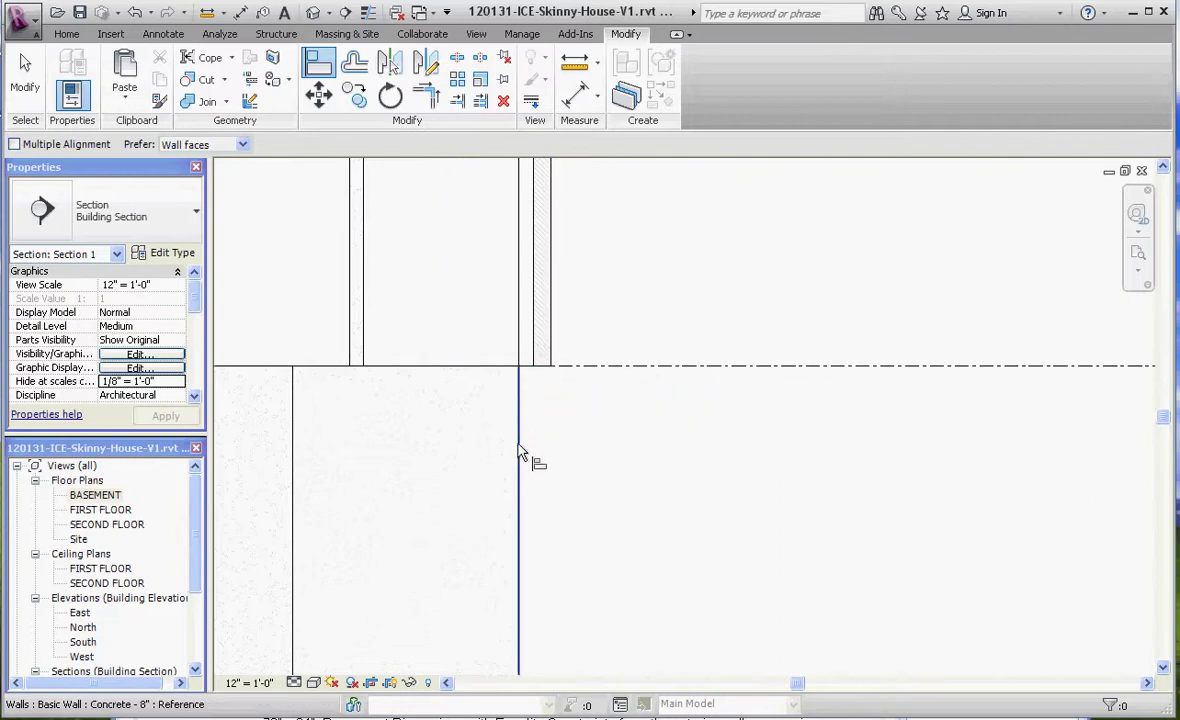
pyautogui.click(515, 371)
pyautogui.scroll(-6, 557, 404)
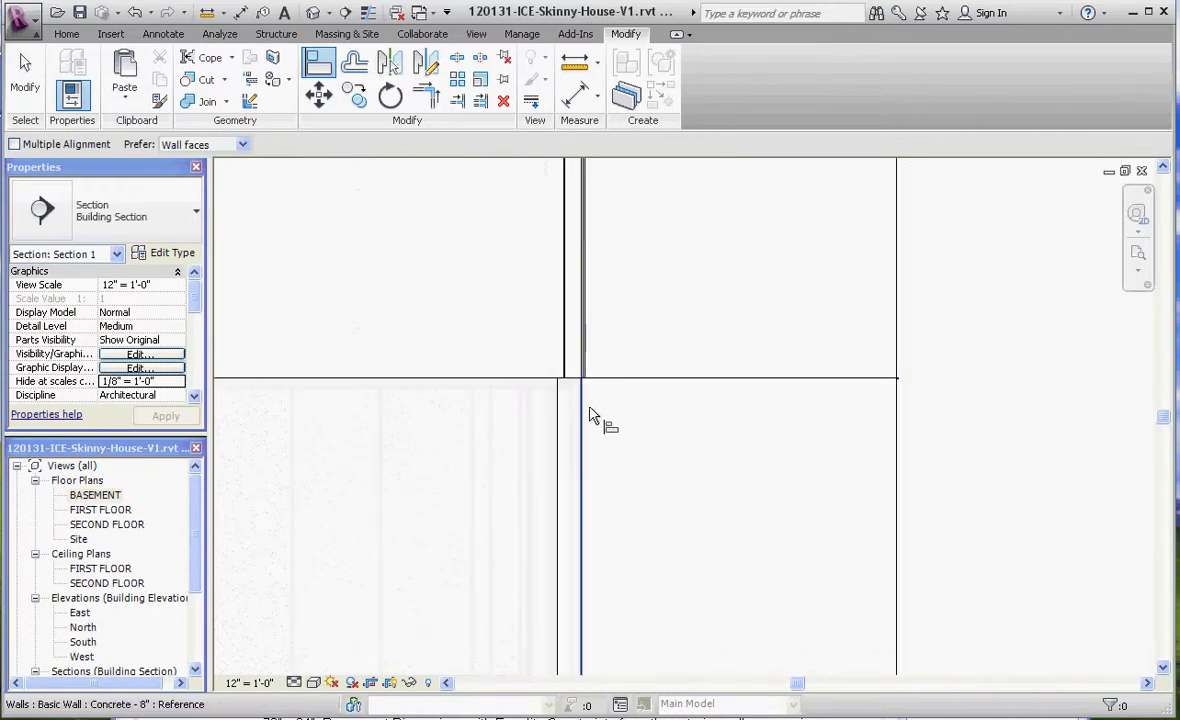
# - On the BASEMENT plan, draw a vertical section line from above to below the house
pyautogui.doubleClick(95, 496)
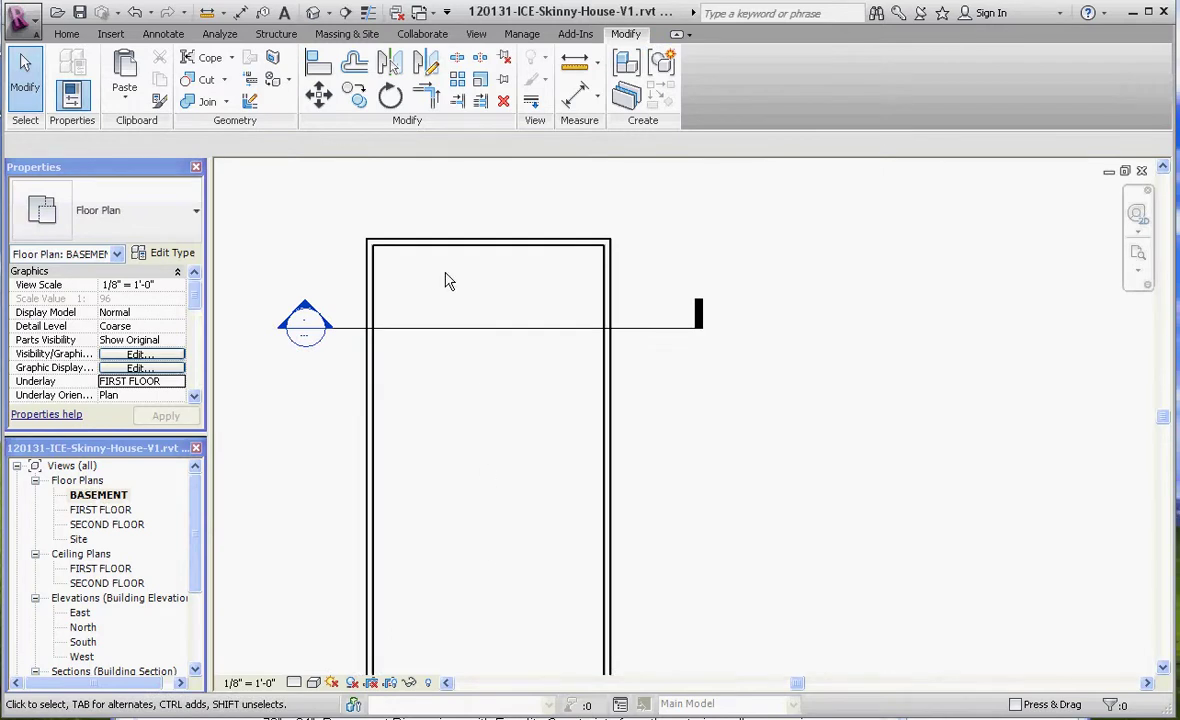
pyautogui.scroll(-4, 460, 270)
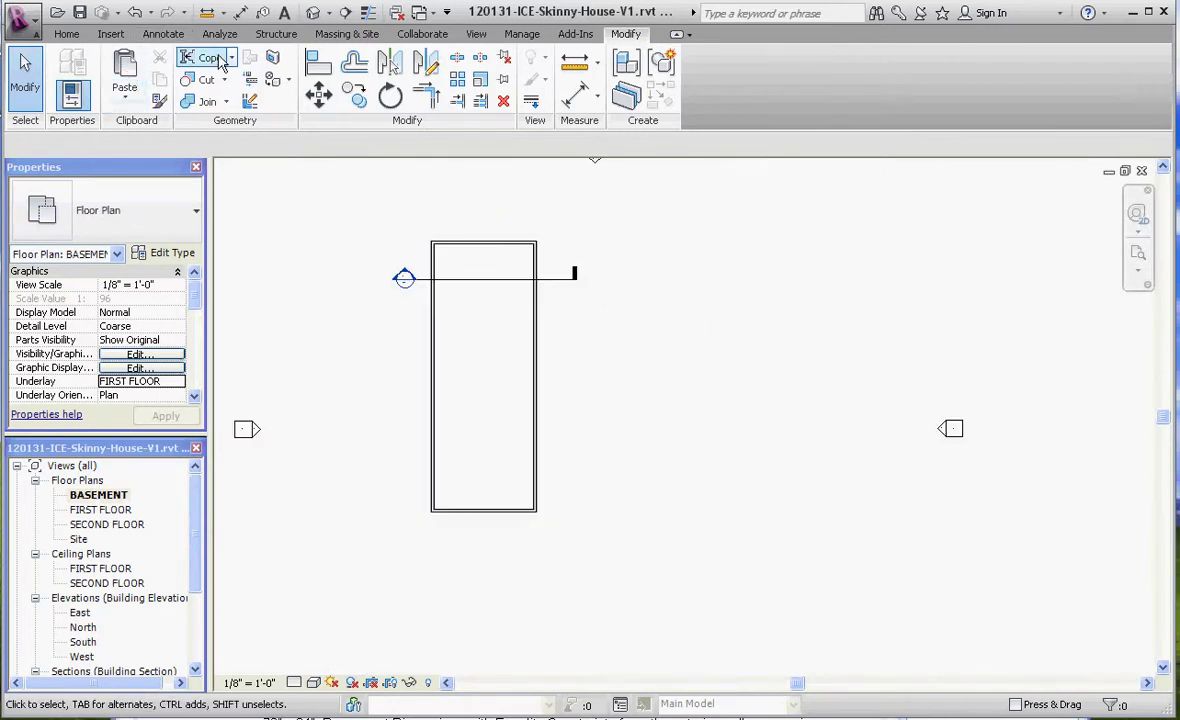
pyautogui.click(476, 34)
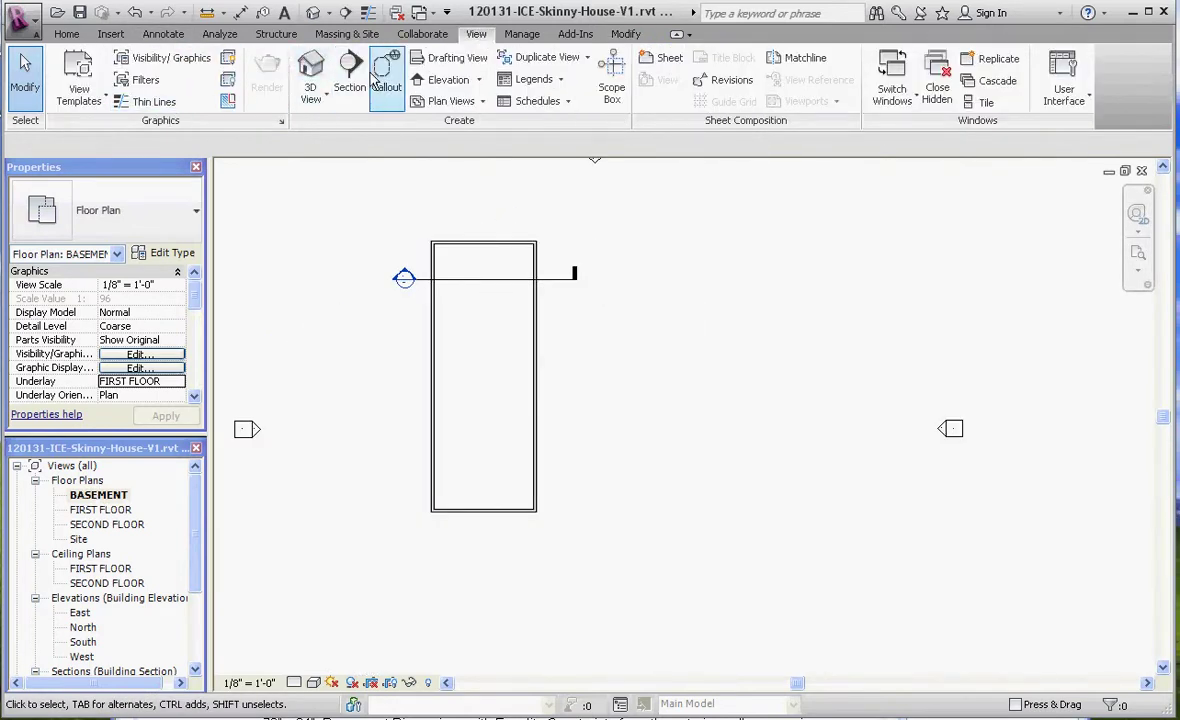
pyautogui.click(323, 72)
pyautogui.click(469, 213)
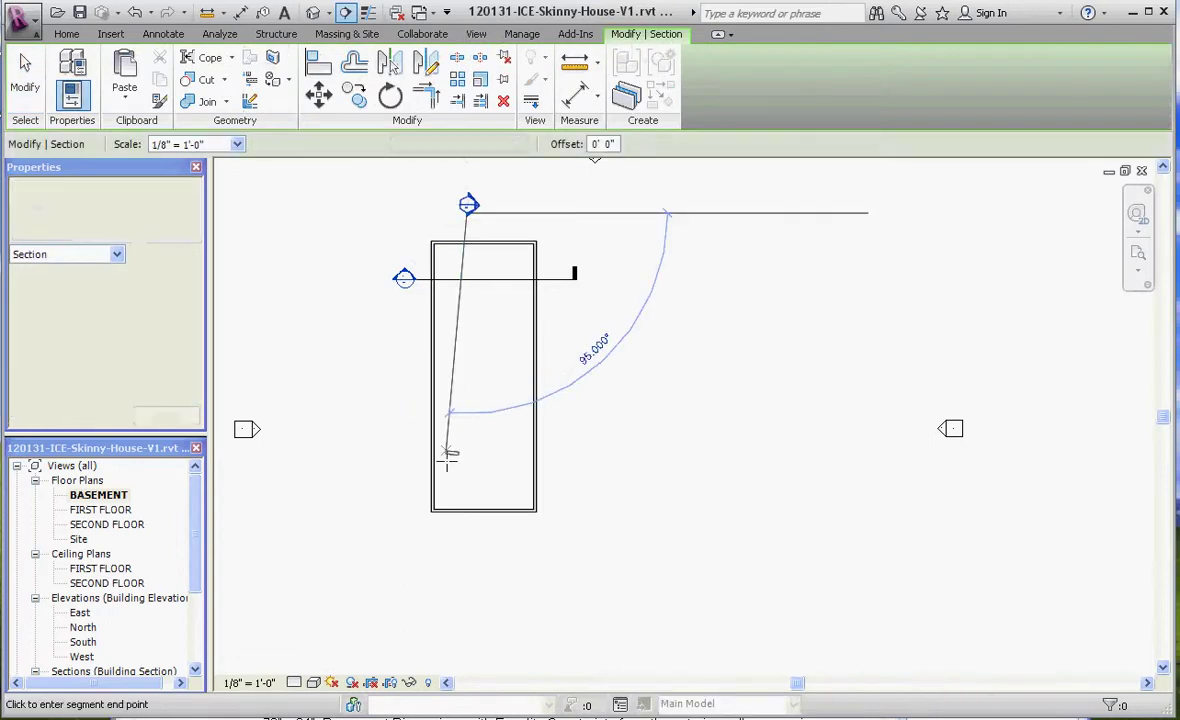
pyautogui.click(470, 540)
pyautogui.press('Escape')
pyautogui.press('Escape')
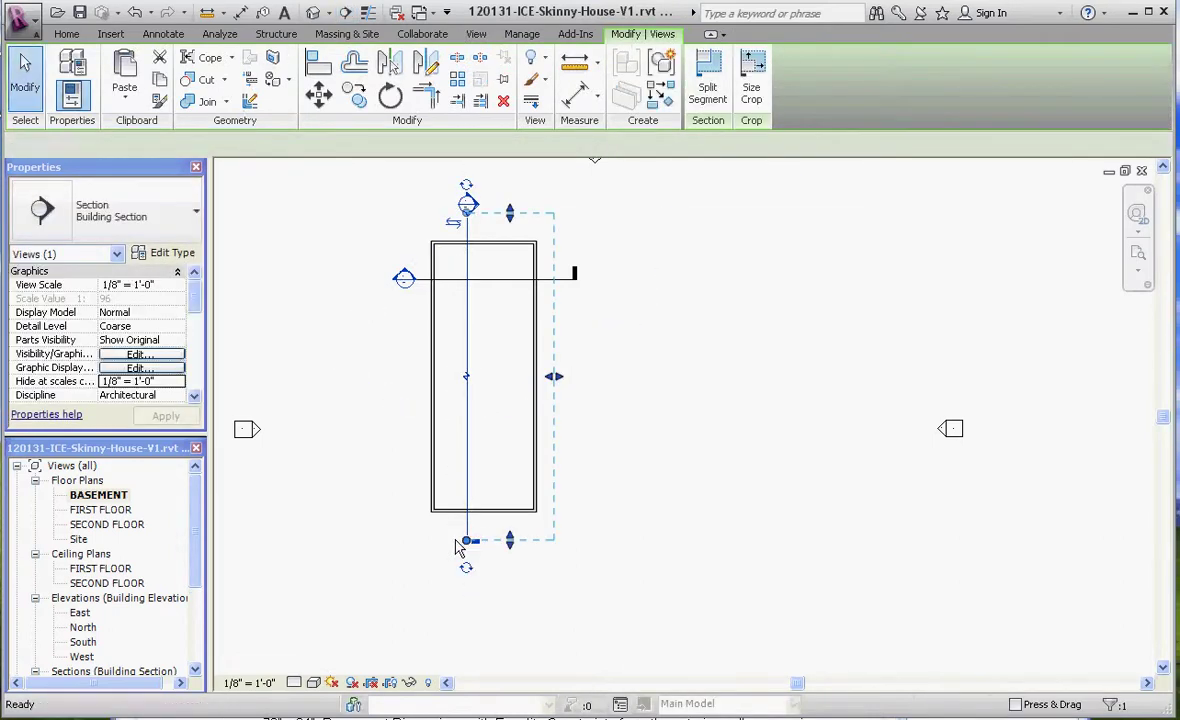
pyautogui.scroll(3, 475, 218)
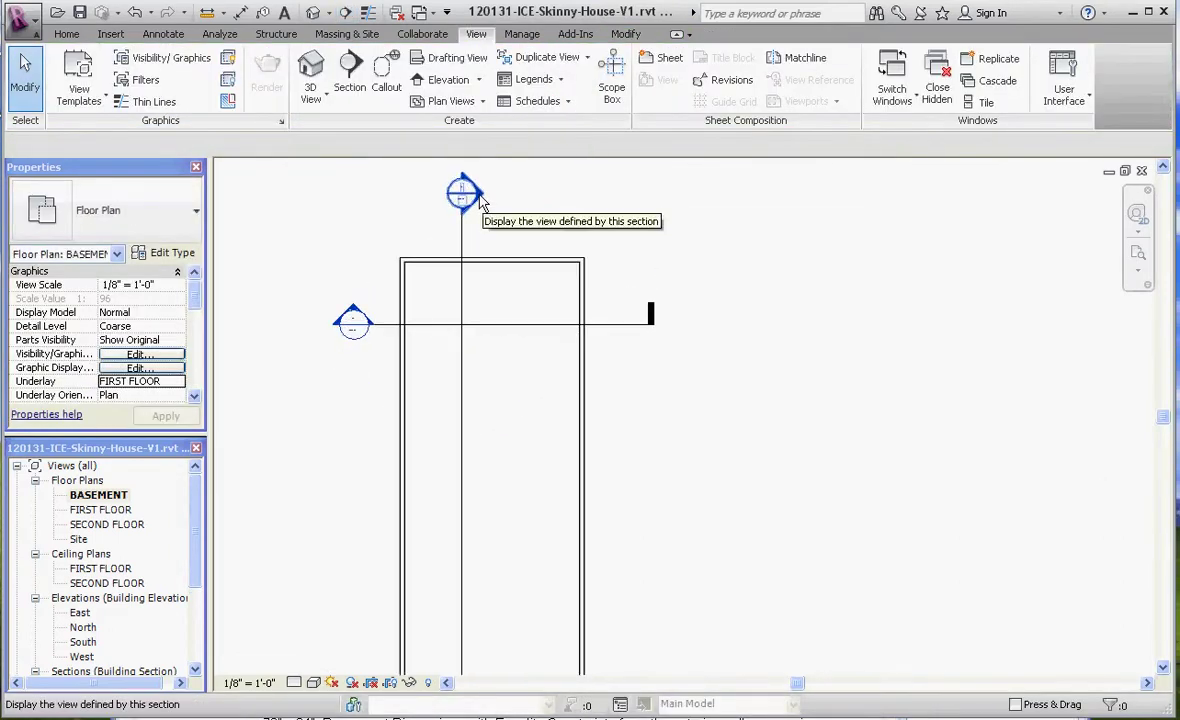
# - Open Section 2 and set it to Medium detail at a 12" = 1'-0" scale
pyautogui.doubleClick(483, 202)
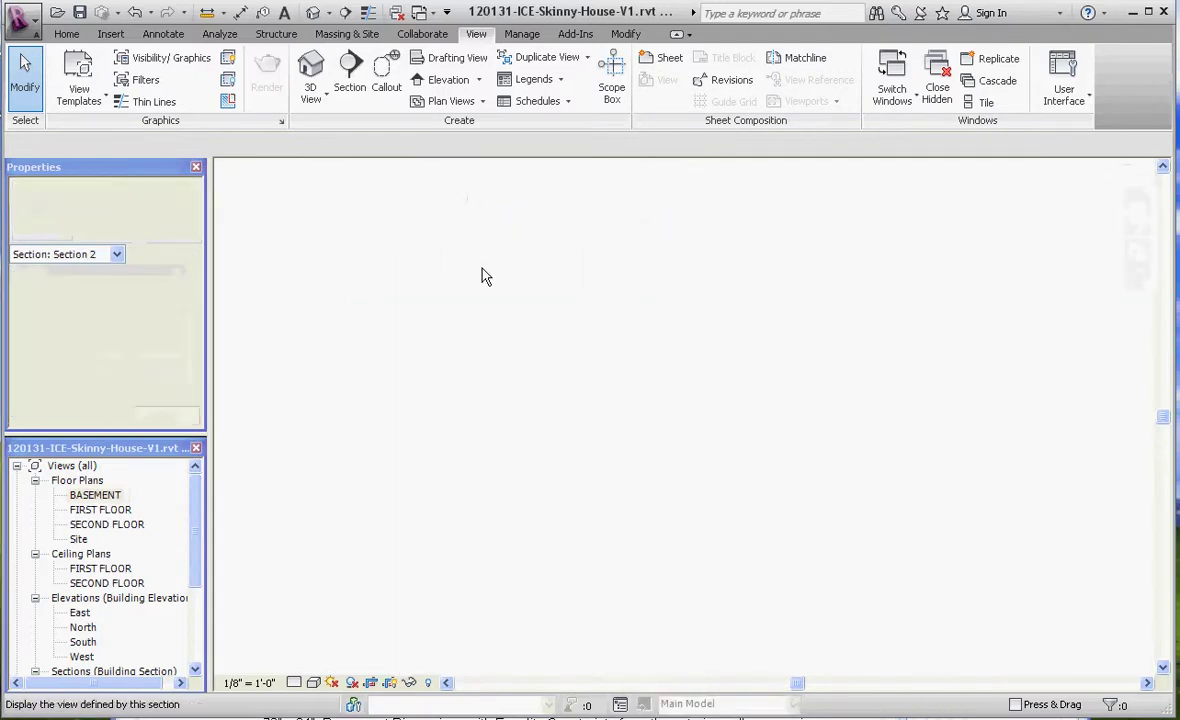
pyautogui.scroll(6, 395, 420)
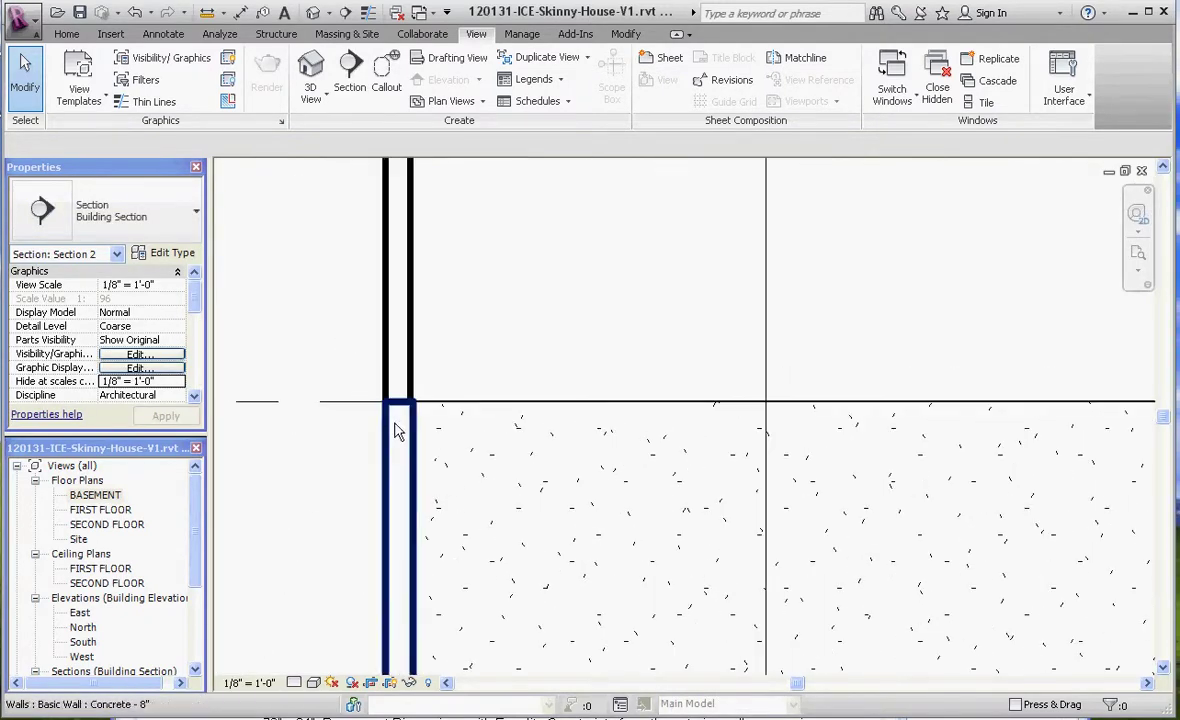
pyautogui.scroll(2, 425, 365)
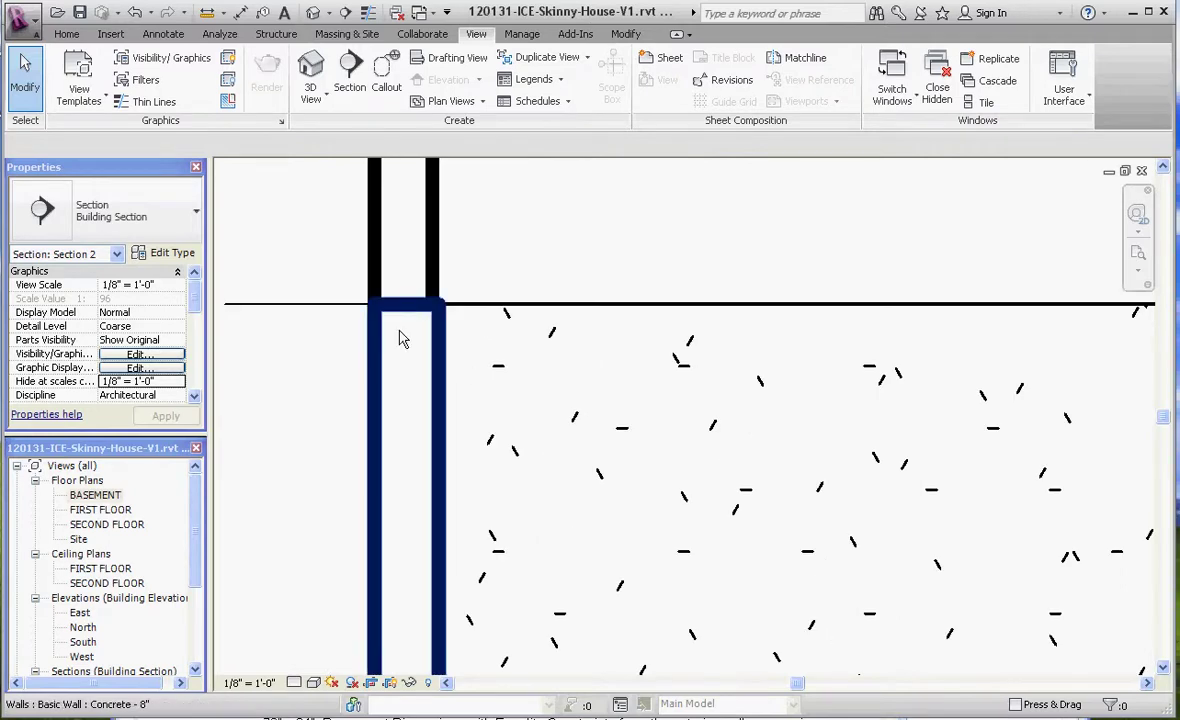
pyautogui.click(294, 682)
pyautogui.click(320, 650)
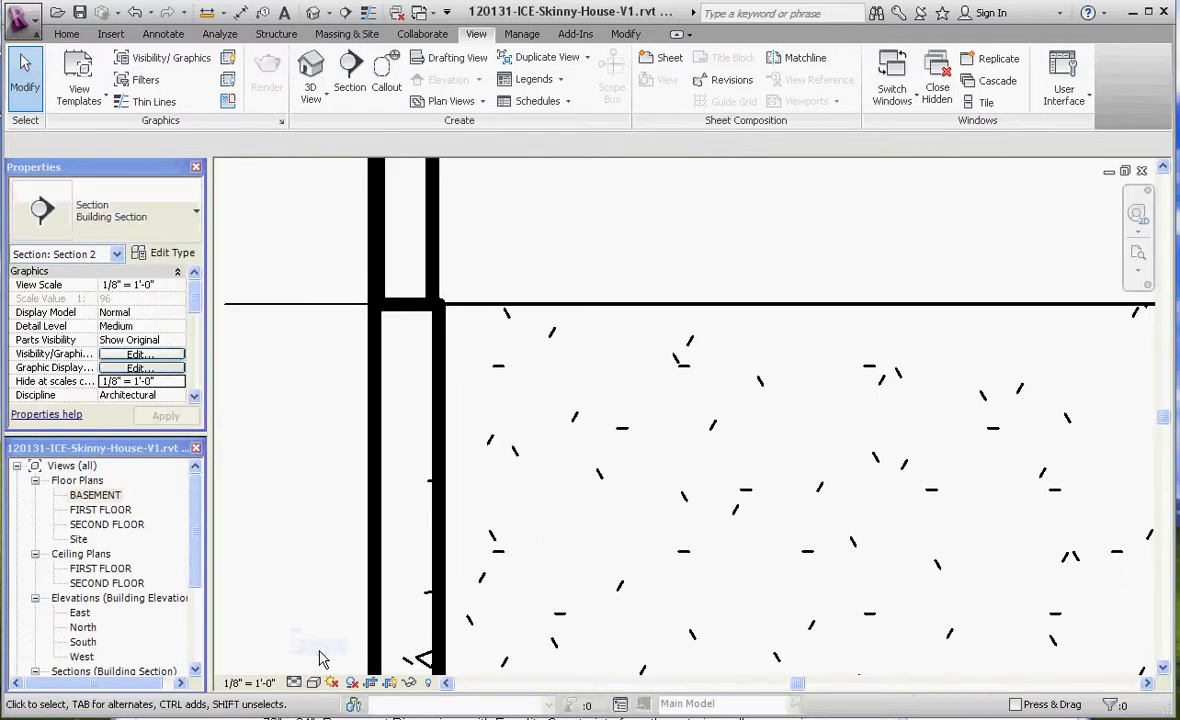
pyautogui.click(249, 683)
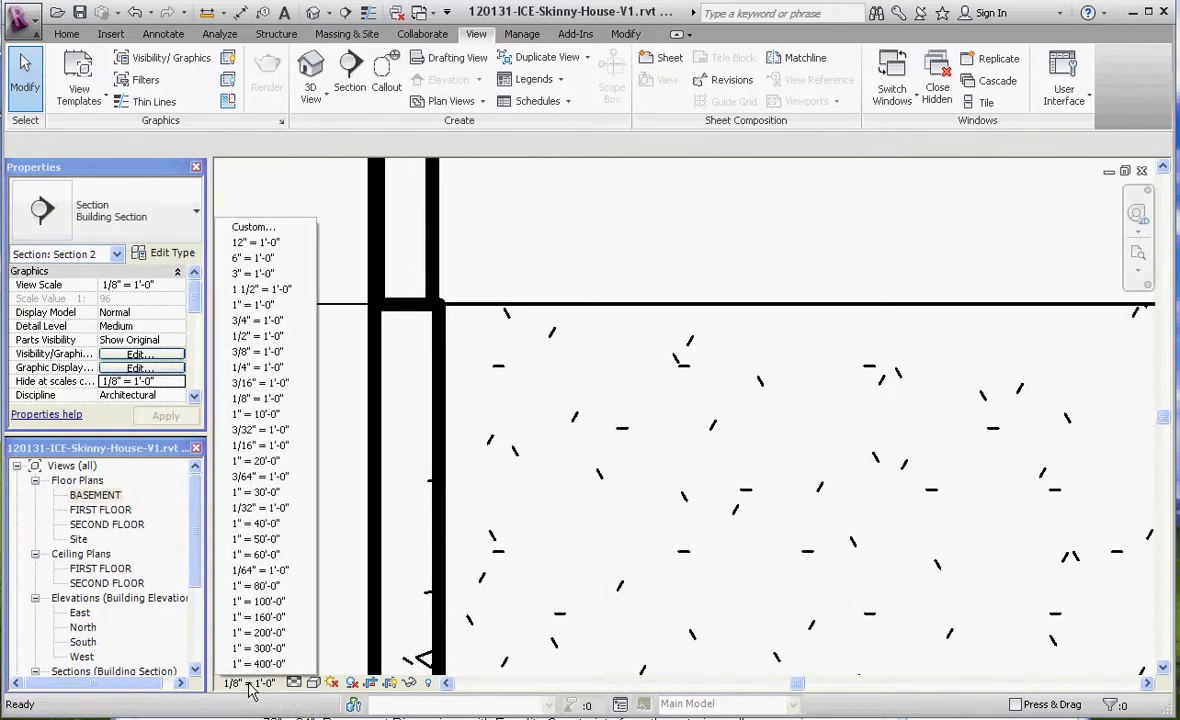
pyautogui.click(257, 242)
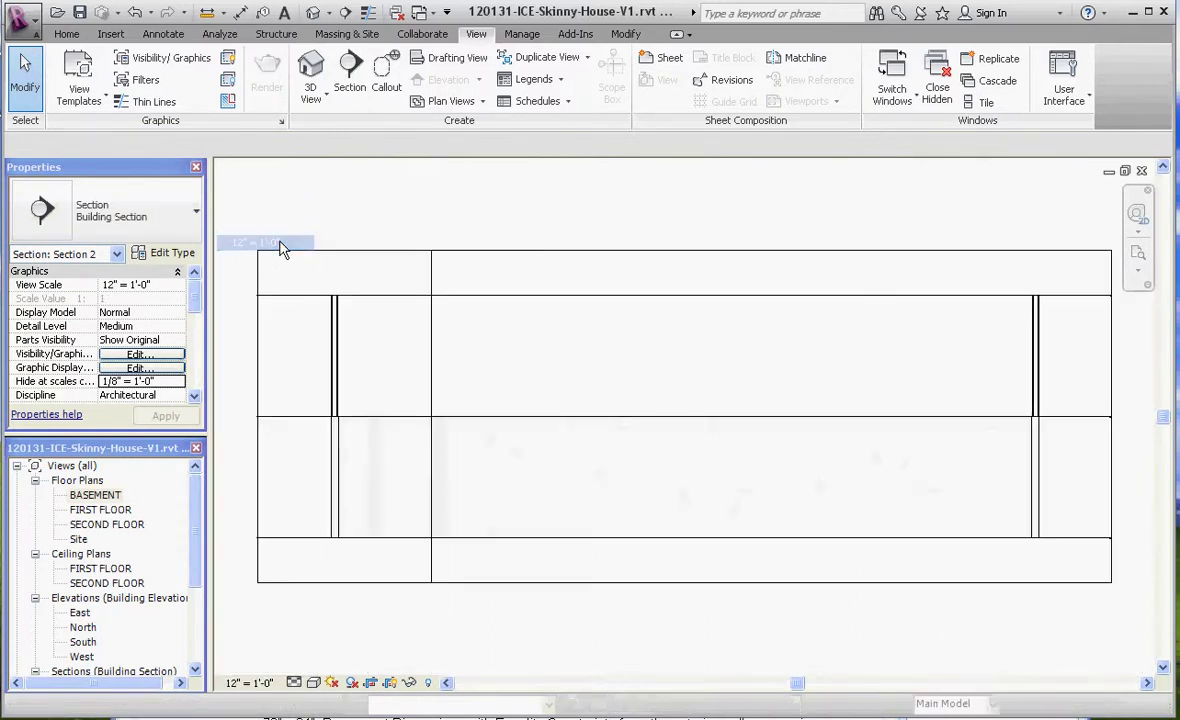
pyautogui.scroll(10, 340, 537)
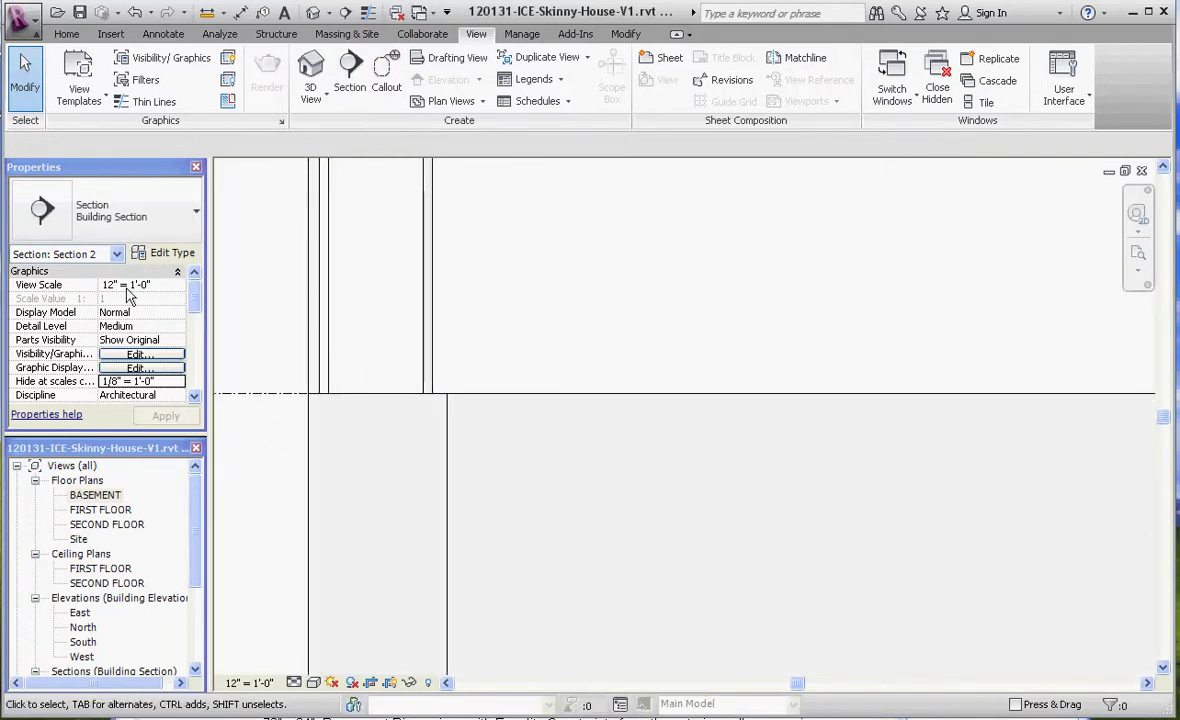
# - Align the left and right basement Concrete - 8" wall faces to the wall faces above
pyautogui.click(625, 34)
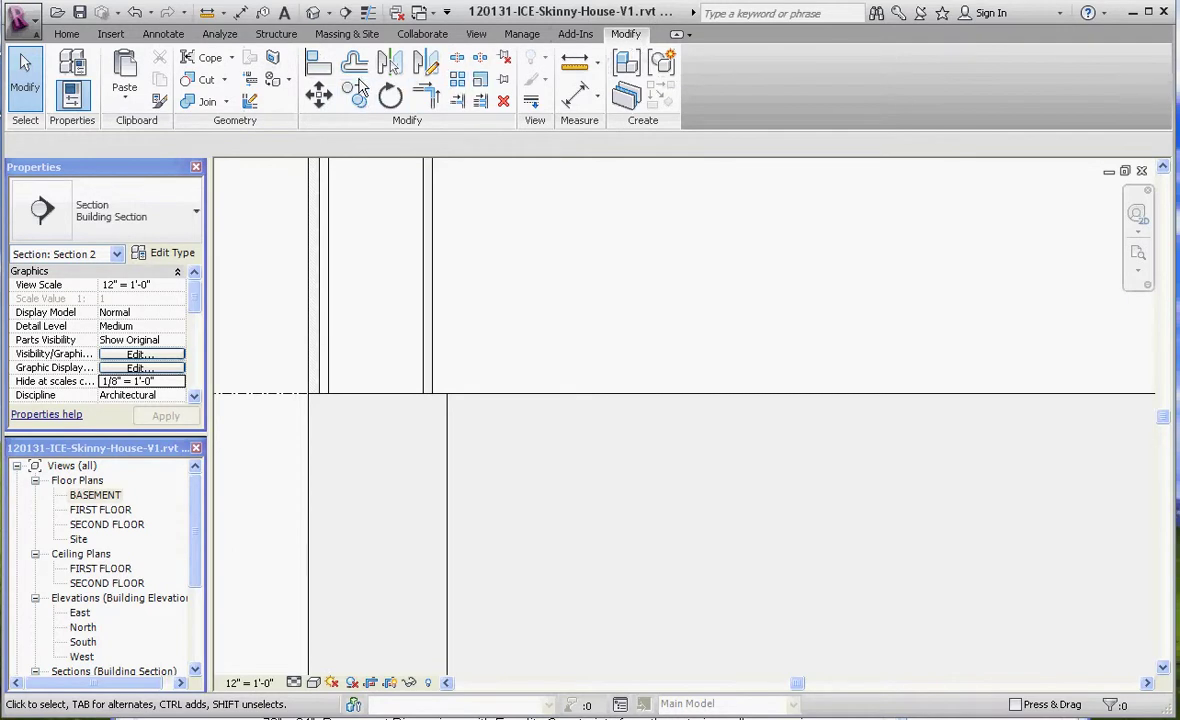
pyautogui.click(318, 62)
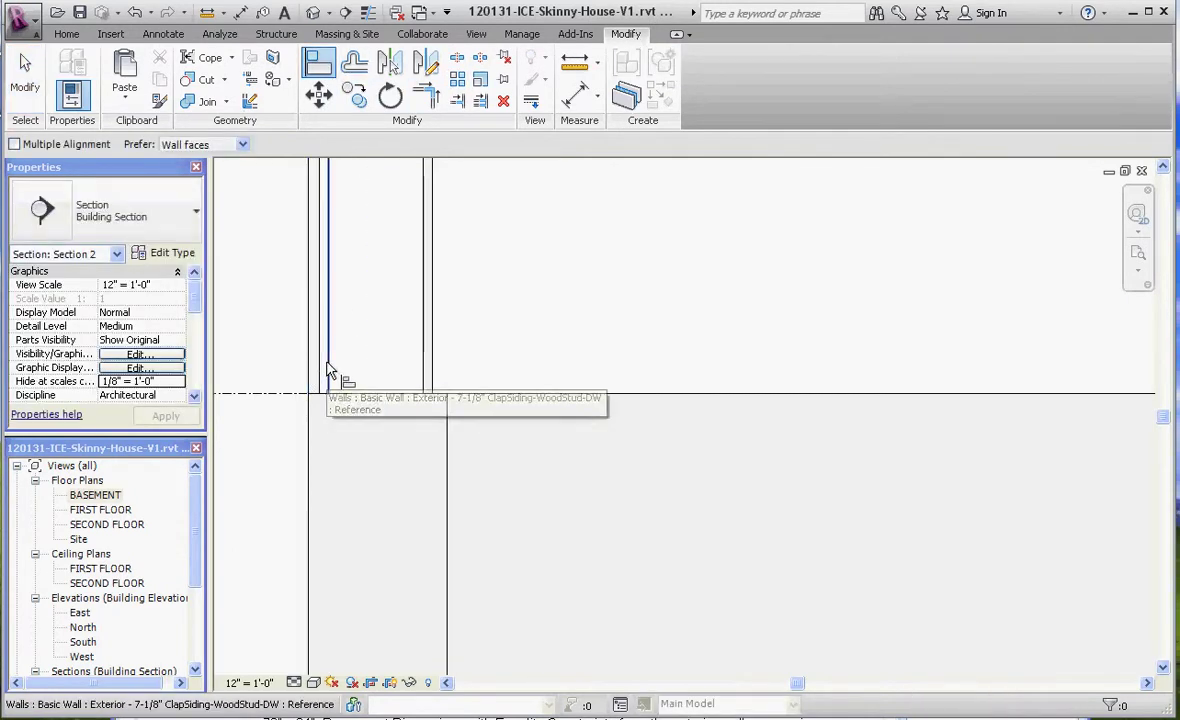
pyautogui.click(331, 372)
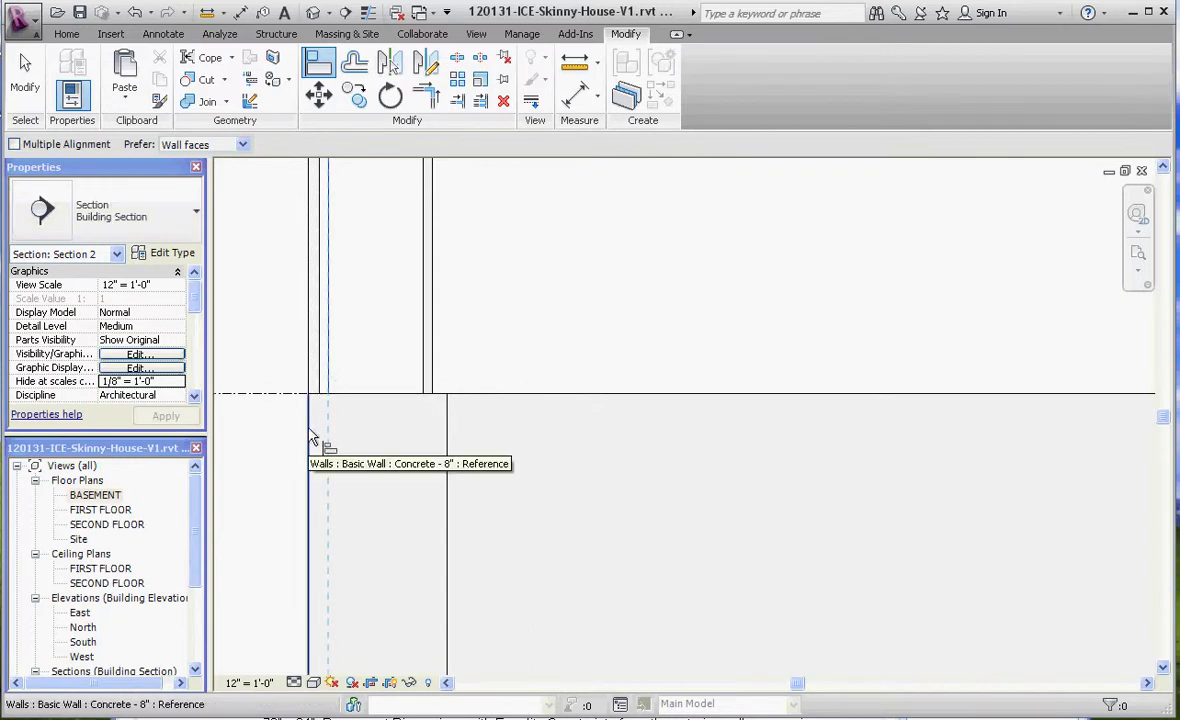
pyautogui.click(312, 434)
pyautogui.scroll(-5, 277, 431)
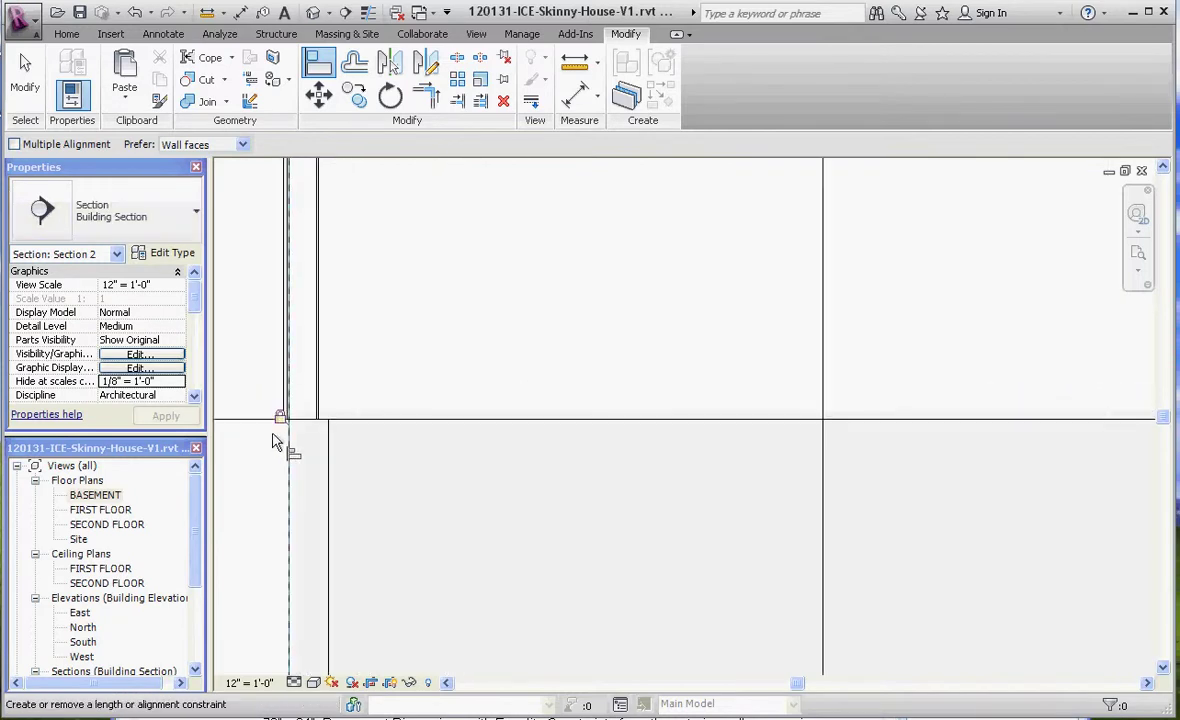
pyautogui.scroll(6, 820, 445)
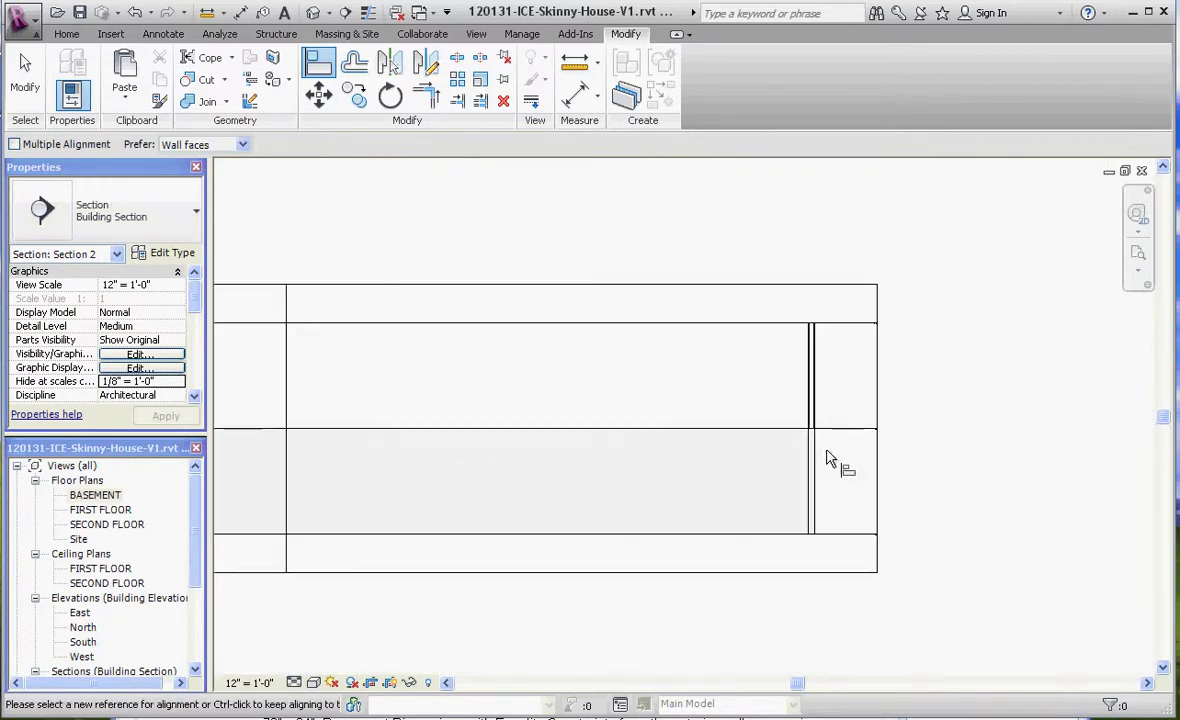
pyautogui.scroll(2, 733, 364)
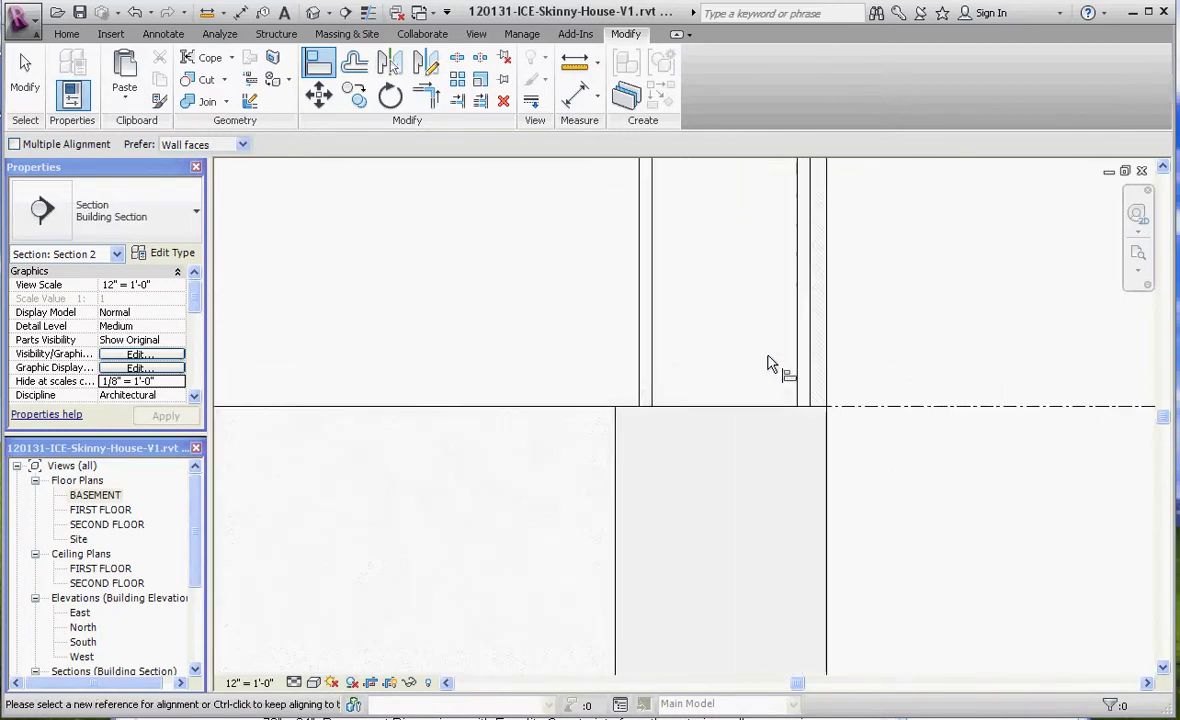
pyautogui.click(800, 380)
pyautogui.click(827, 452)
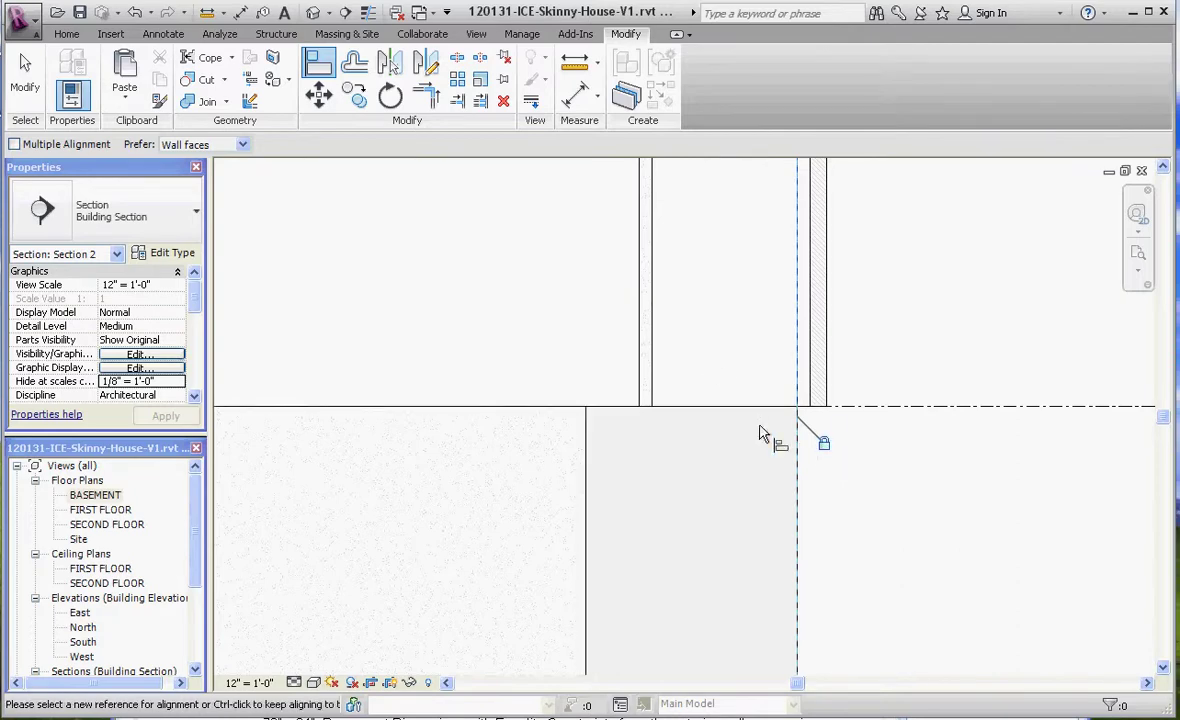
pyautogui.scroll(-5, 640, 410)
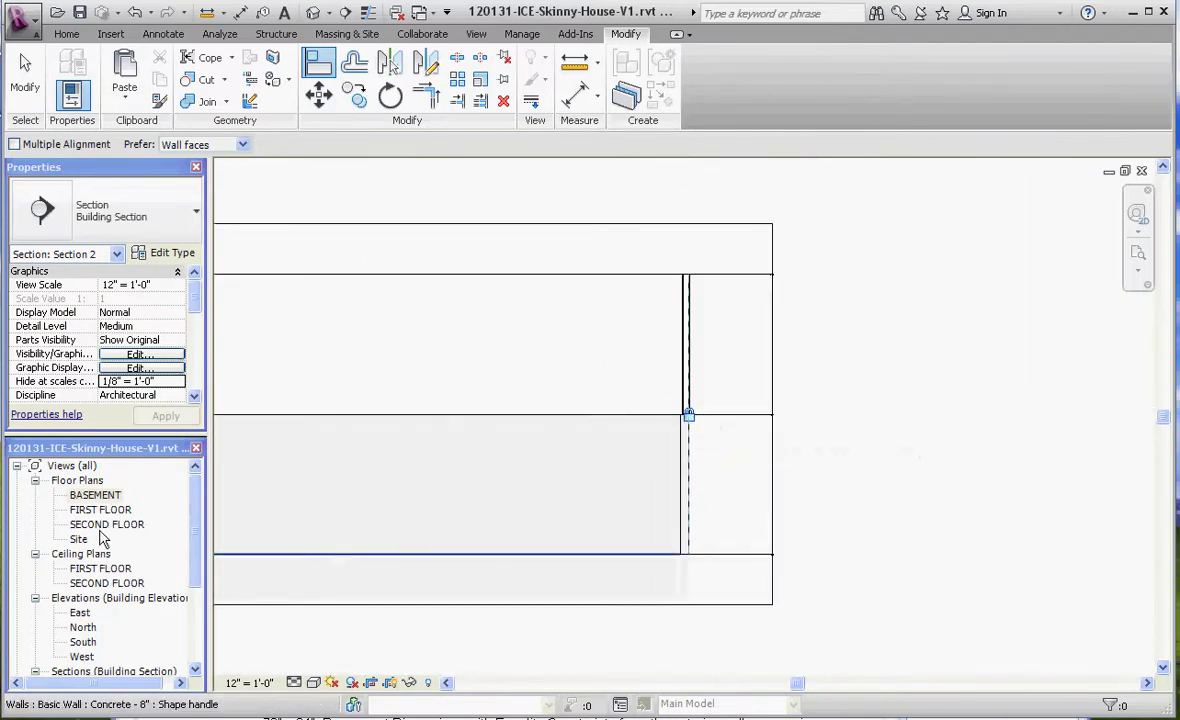
# - Set the BASEMENT floor plan scale to 12" = 1'-0" and view its upper-left corner
pyautogui.doubleClick(95, 495)
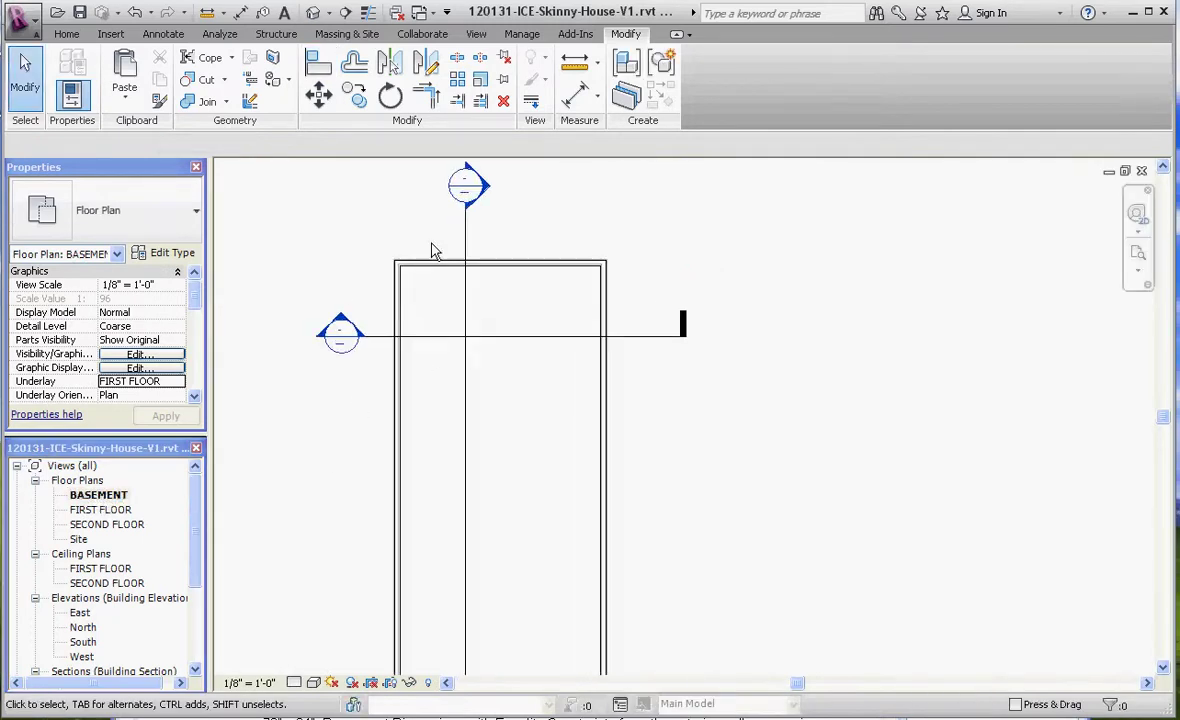
pyautogui.scroll(5, 406, 264)
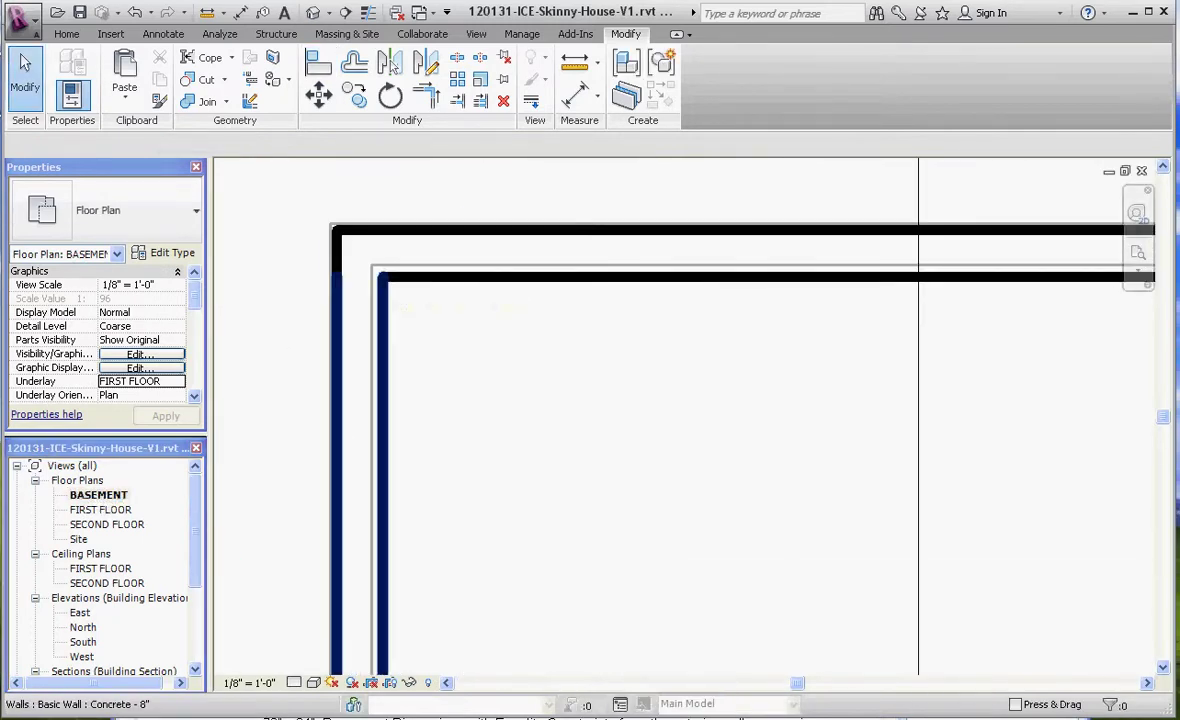
pyautogui.click(249, 684)
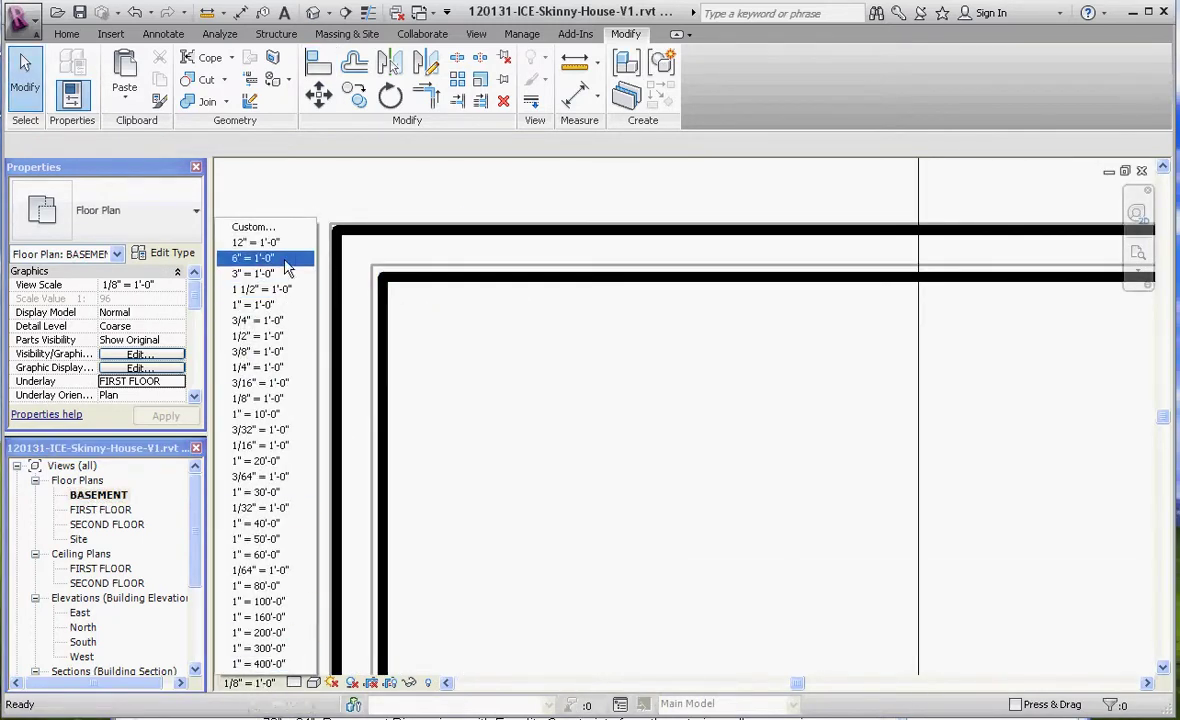
pyautogui.click(258, 243)
pyautogui.scroll(4, 565, 270)
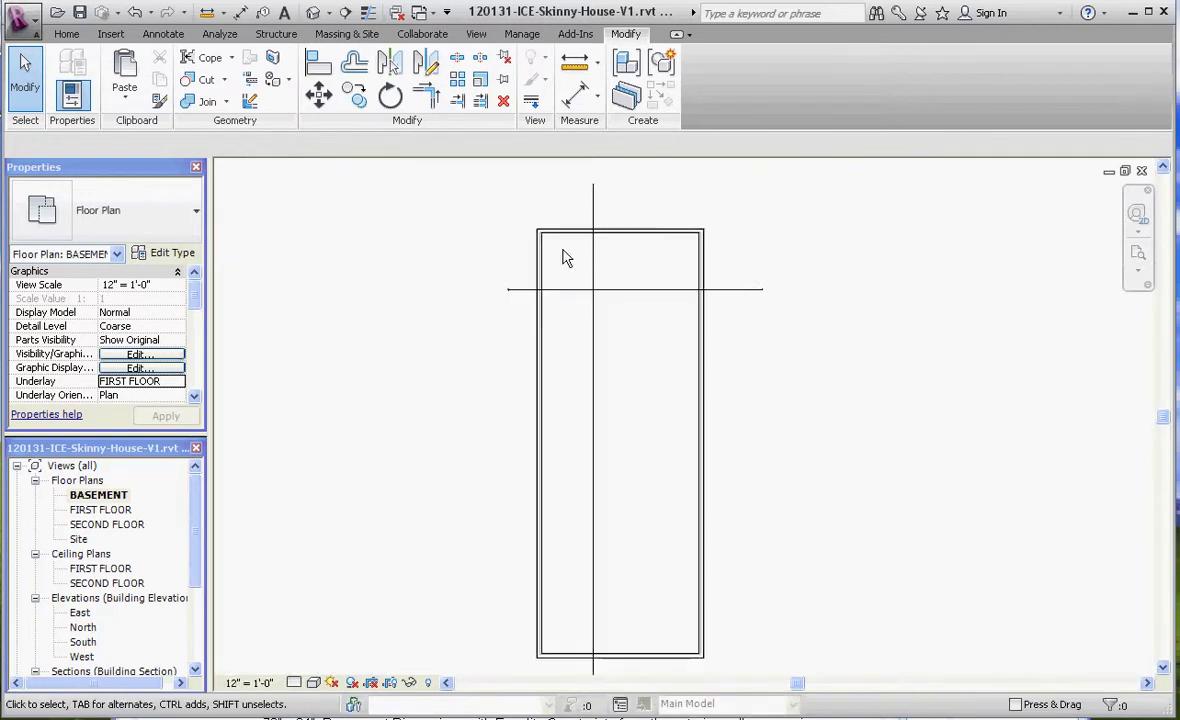
pyautogui.scroll(5, 530, 230)
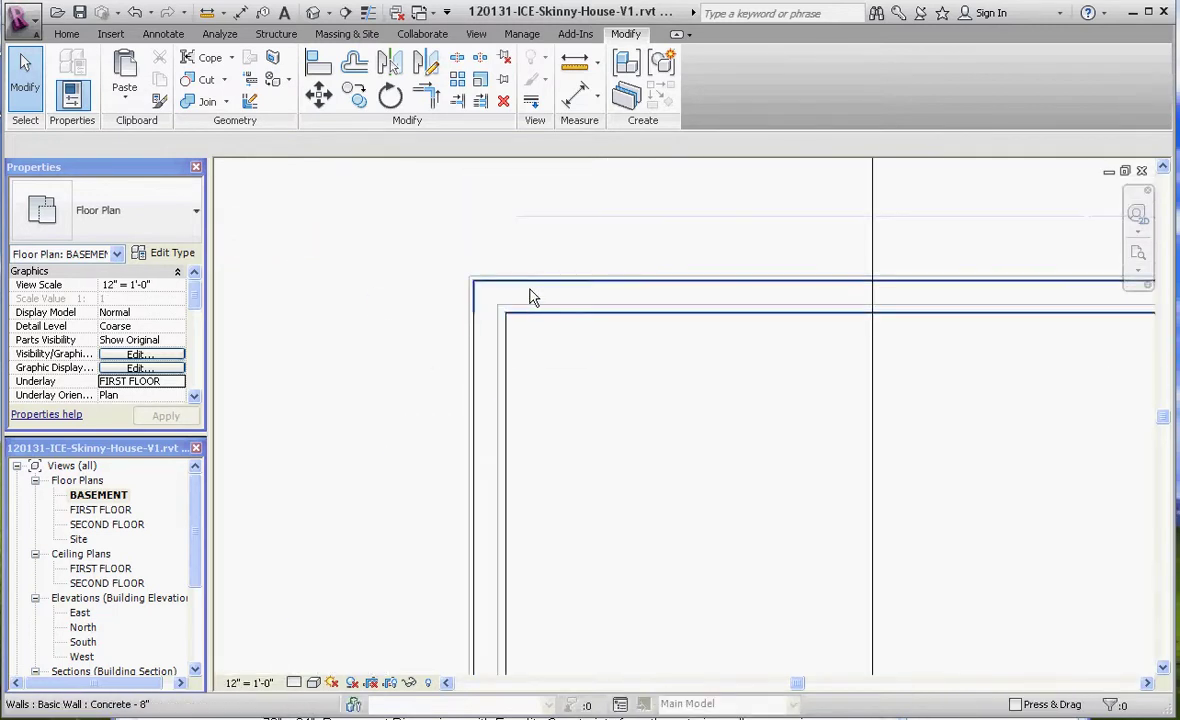
pyautogui.scroll(1, 502, 298)
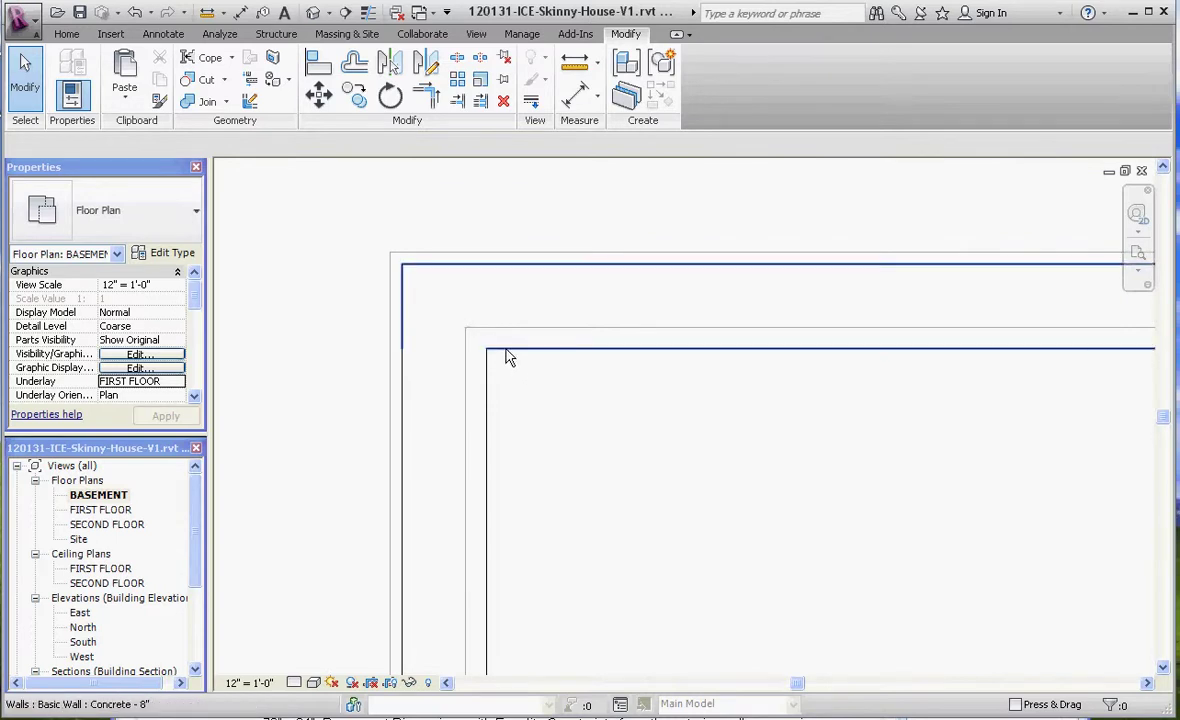
pyautogui.moveTo(507, 357); pyautogui.dragTo(469, 306, button='middle')
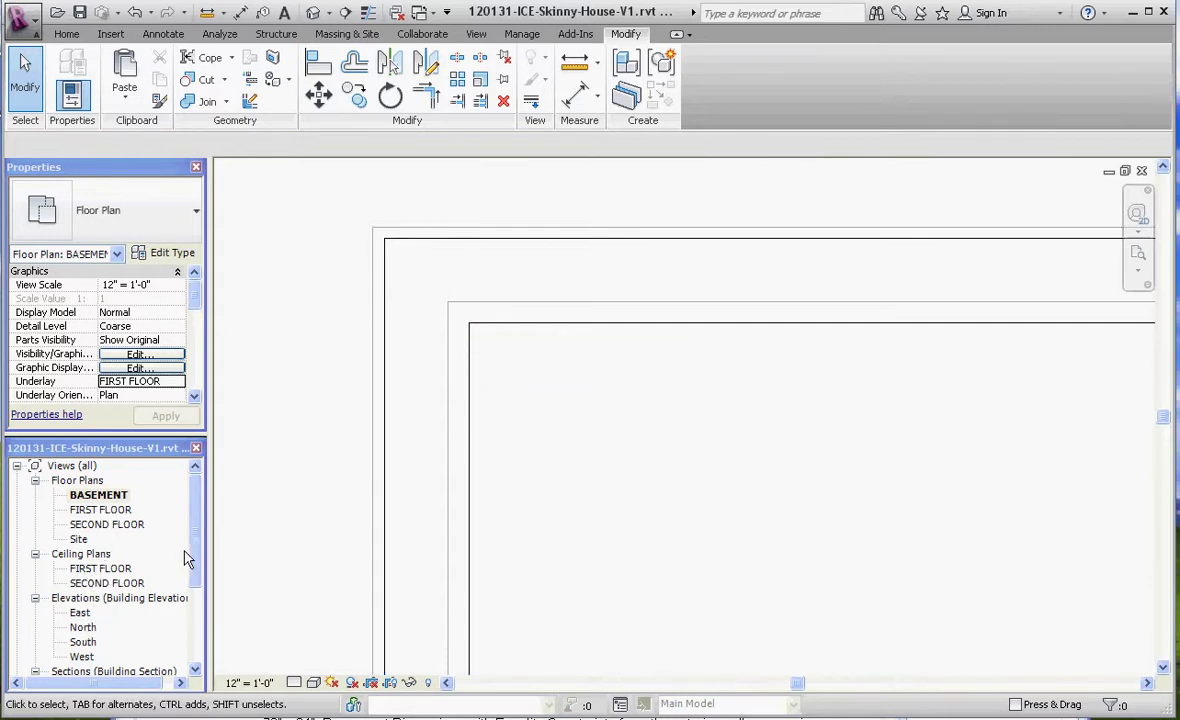
pyautogui.scroll(-3, 195, 570)
# - Return to the Section 1 view
pyautogui.doubleClick(105, 613)
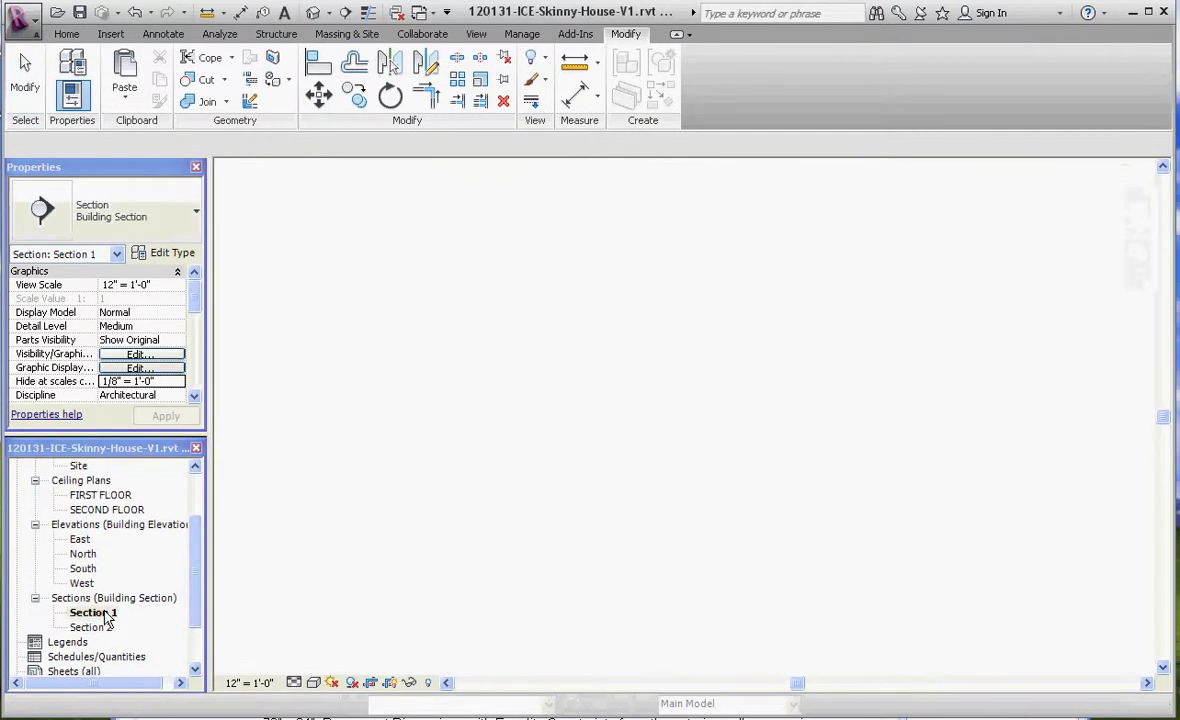
pyautogui.scroll(5, 374, 406)
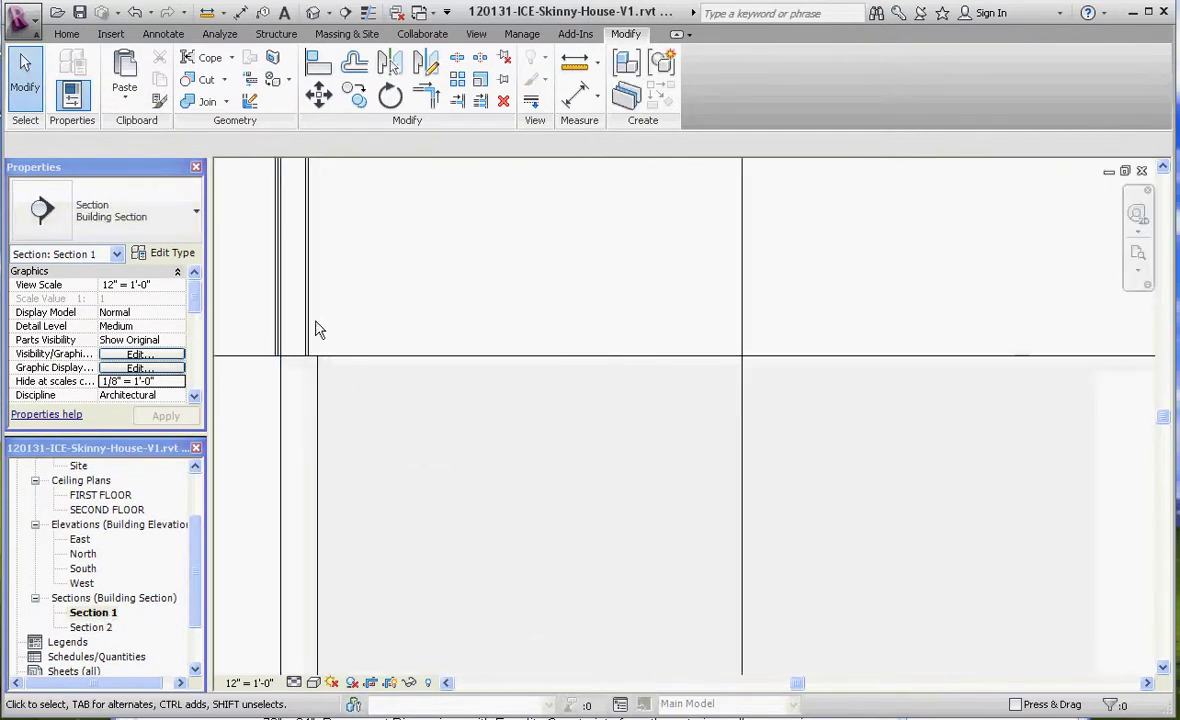
pyautogui.scroll(3, 310, 340)
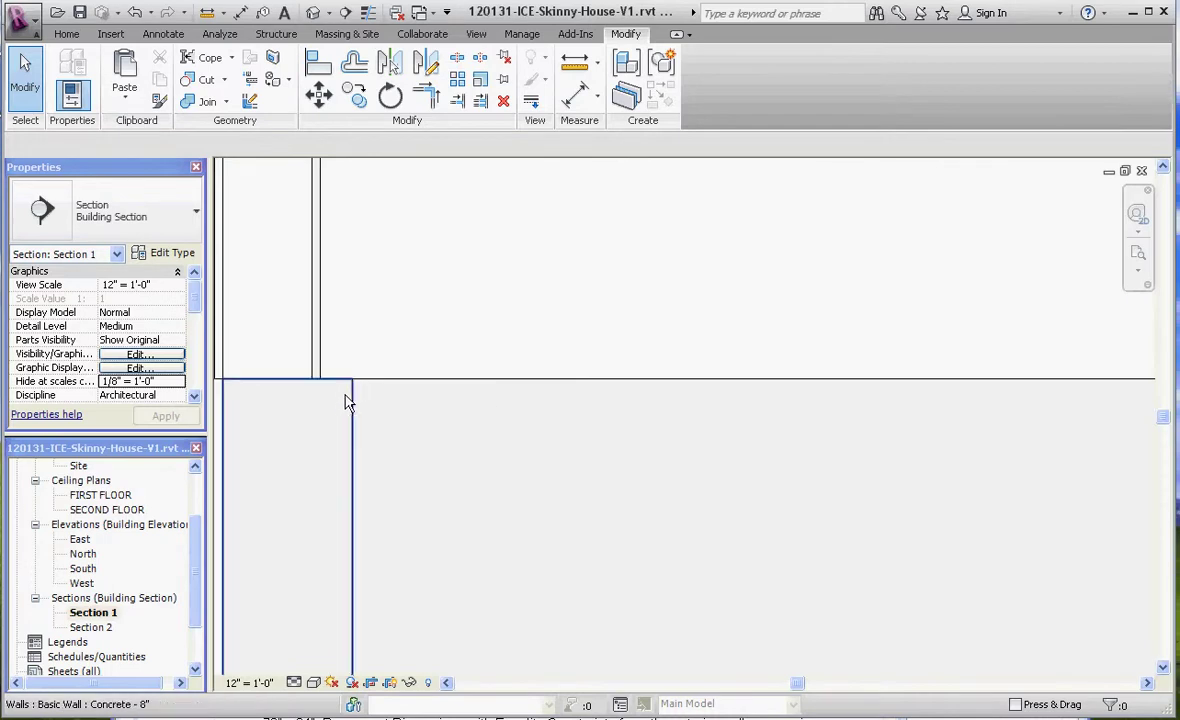